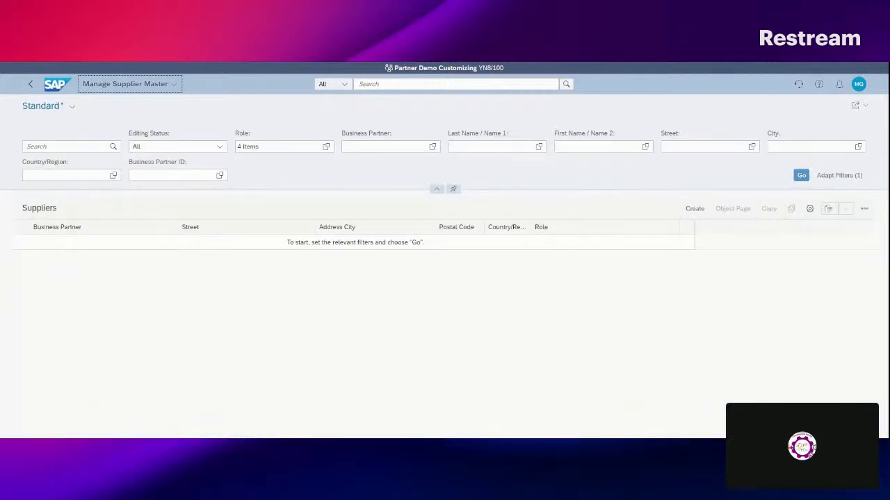
# List the suppliers matching the current filters and start copying the supplier OMNICELL
pyautogui.click(801, 175)
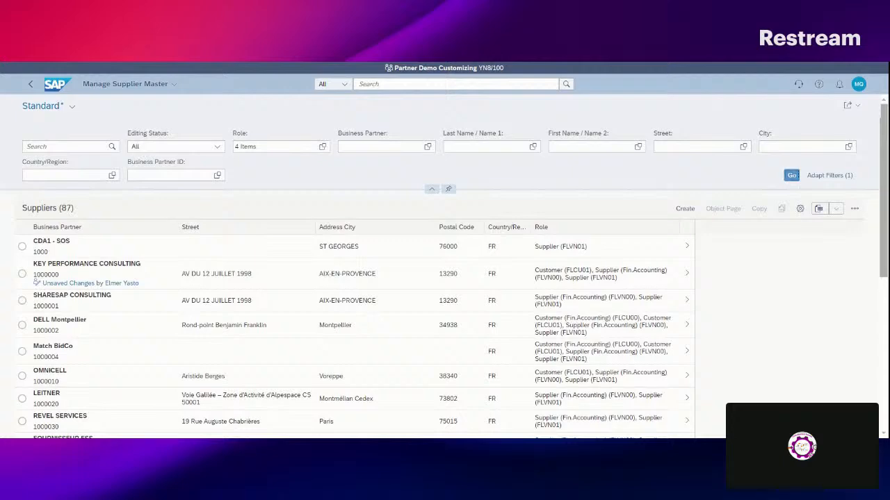
pyautogui.scroll(-3, 454, 219)
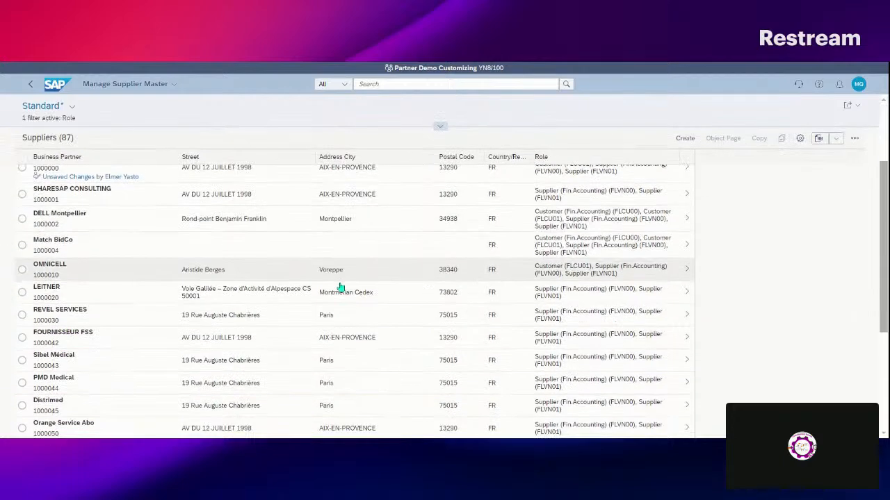
pyautogui.click(23, 271)
pyautogui.click(758, 140)
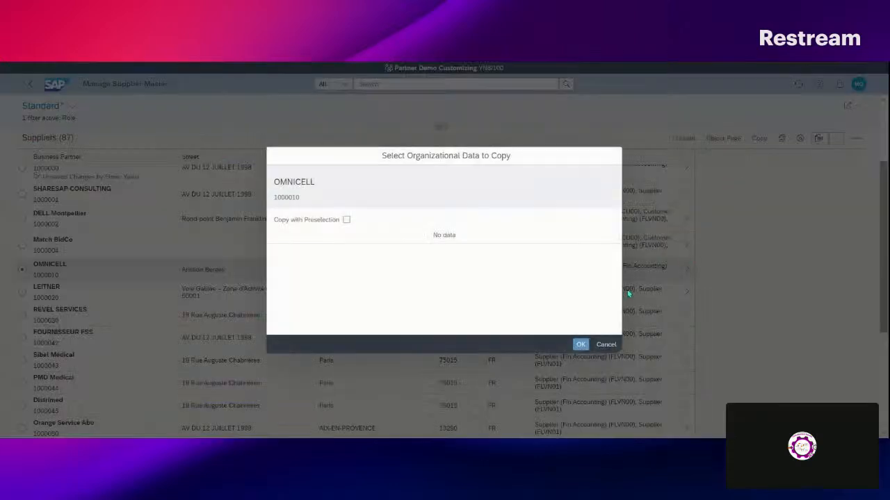
# Copy OMNICELL with preselection, excluding CEB (CDA1) from both the company codes and the purchasing organizations
pyautogui.click(346, 221)
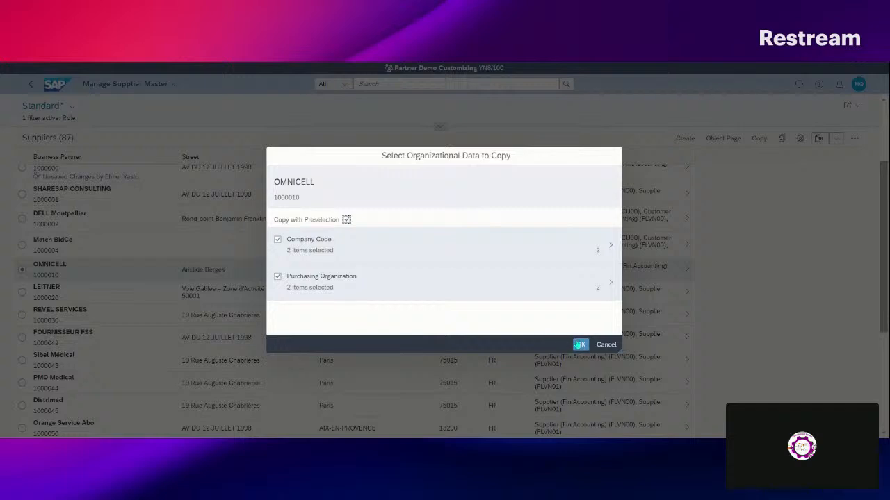
pyautogui.click(611, 246)
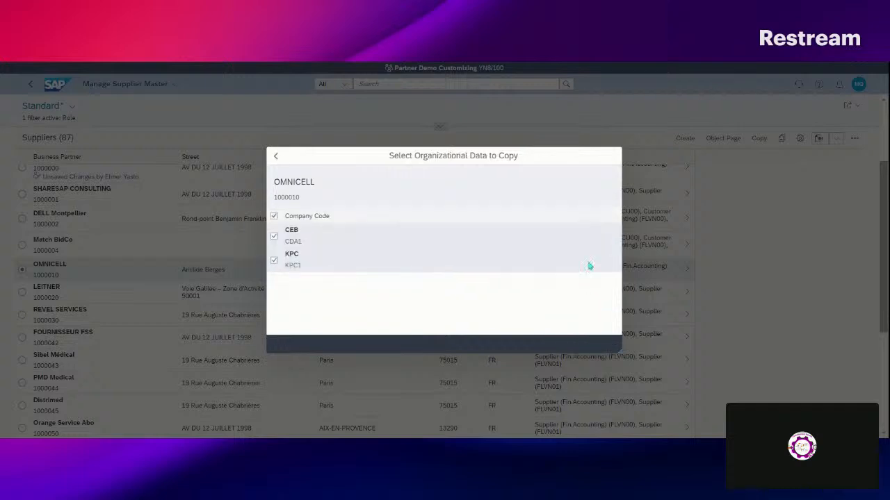
pyautogui.click(274, 240)
pyautogui.click(276, 156)
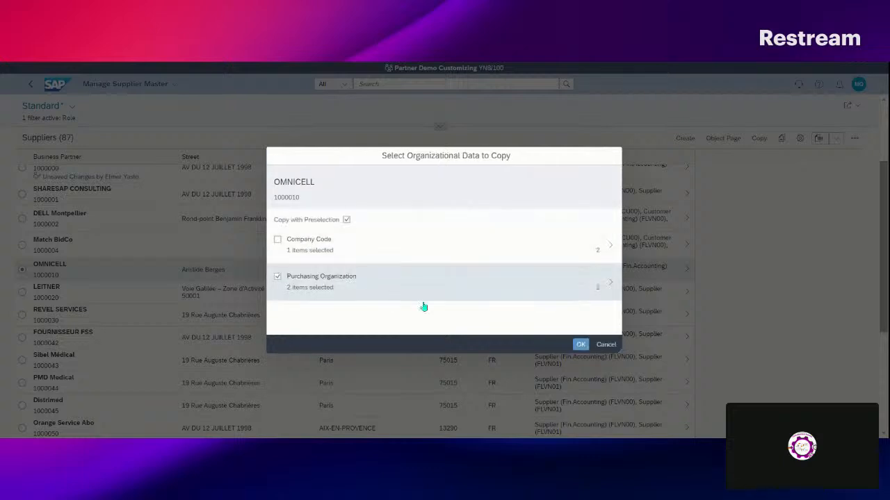
pyautogui.click(591, 290)
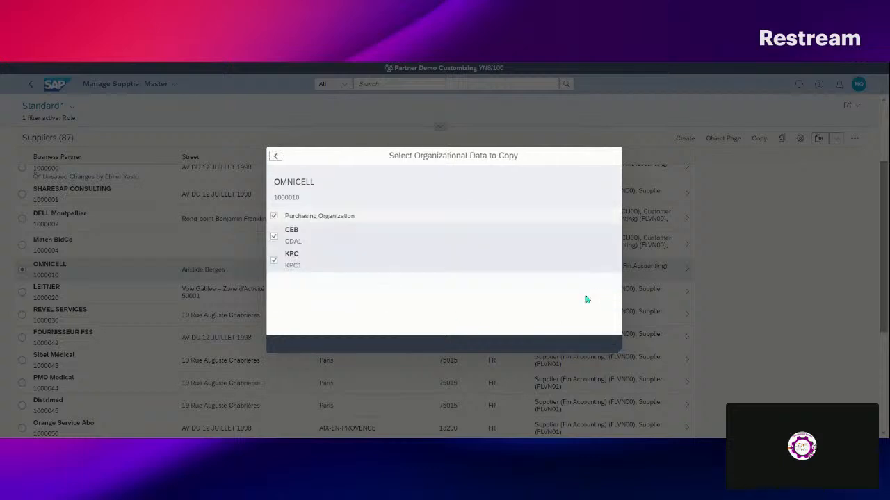
pyautogui.click(272, 237)
pyautogui.click(276, 156)
pyautogui.click(575, 345)
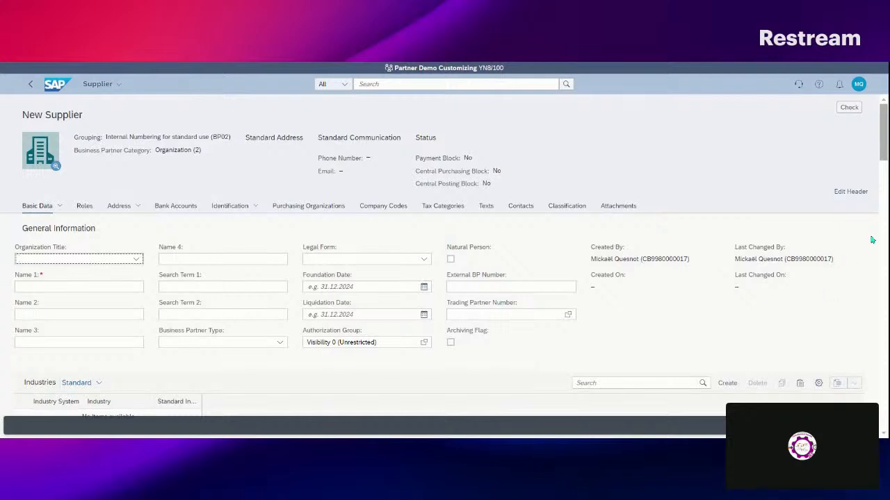
# Set the new supplier's header grouping to BP01, external numeric numbering (lower range)
pyautogui.click(849, 192)
pyautogui.scroll(-1, 455, 247)
pyautogui.scroll(1, 457, 248)
pyautogui.click(543, 261)
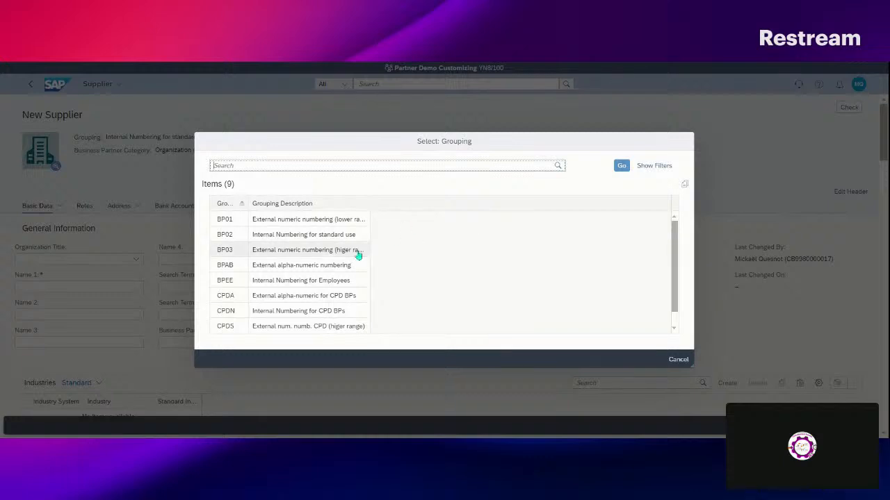
pyautogui.click(345, 224)
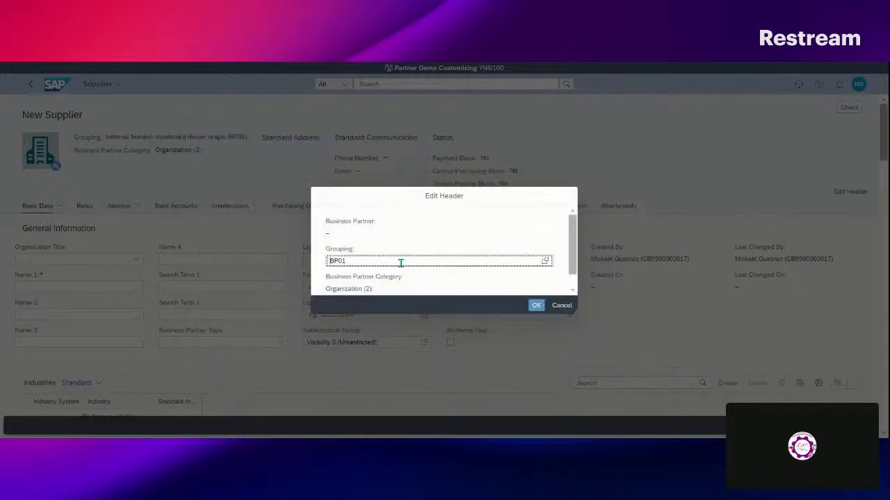
pyautogui.click(536, 305)
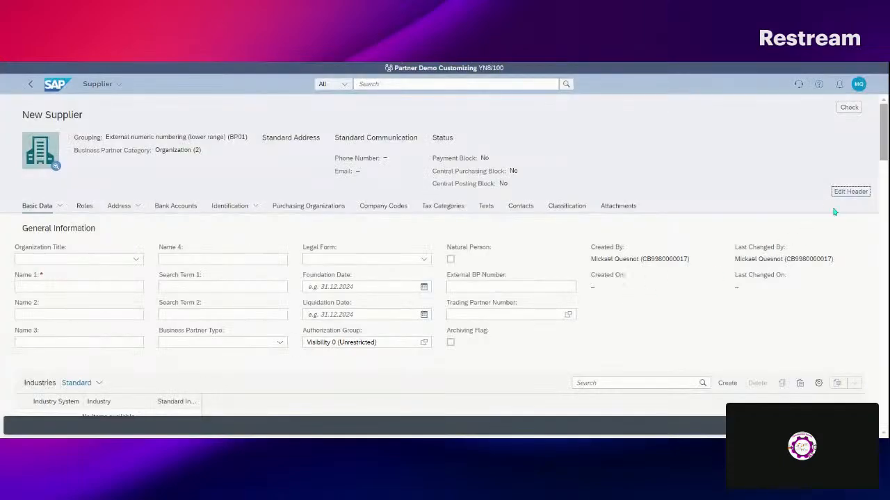
# Change the new supplier's header grouping to BP03, external numeric numbering (higher range)
pyautogui.click(851, 191)
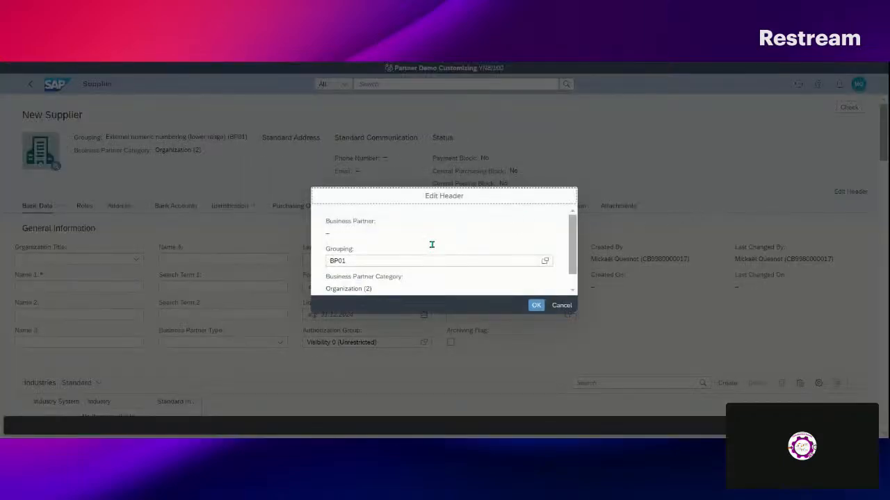
pyautogui.scroll(-1, 431, 245)
pyautogui.click(545, 243)
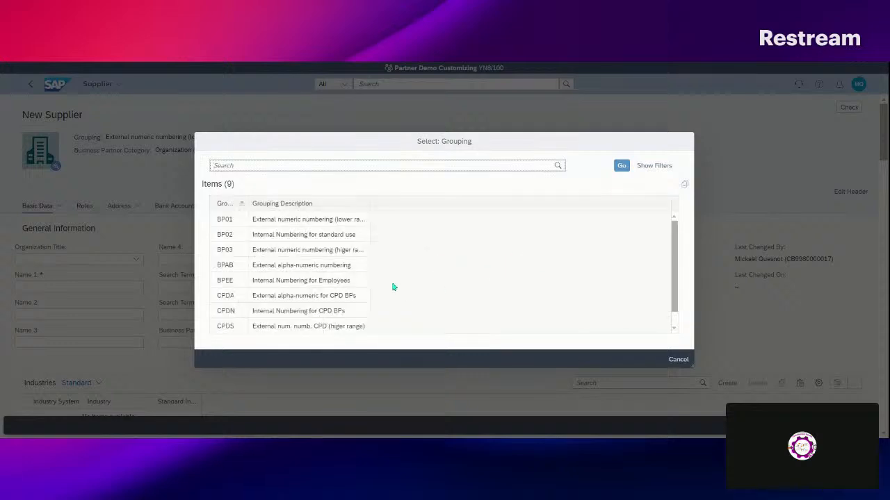
pyautogui.click(332, 256)
pyautogui.click(534, 305)
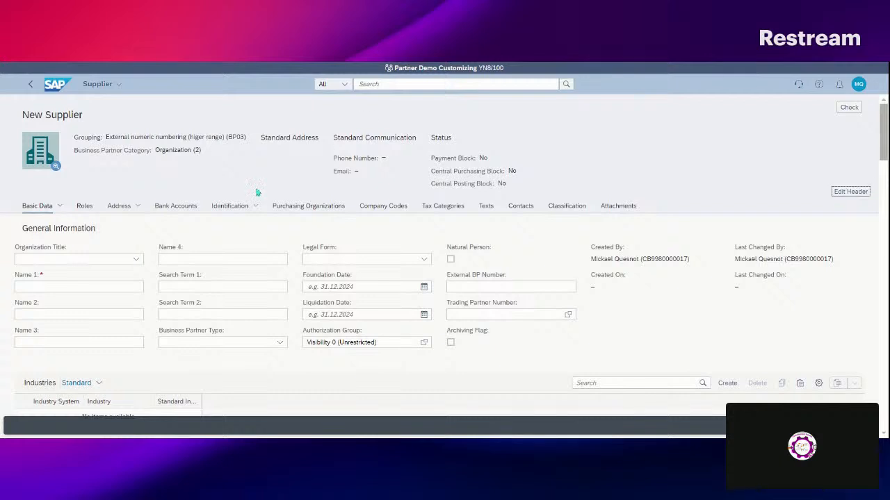
# Enter EFT Parts as Name 1 in the new supplier's general information
pyautogui.click(73, 287)
pyautogui.click(133, 313)
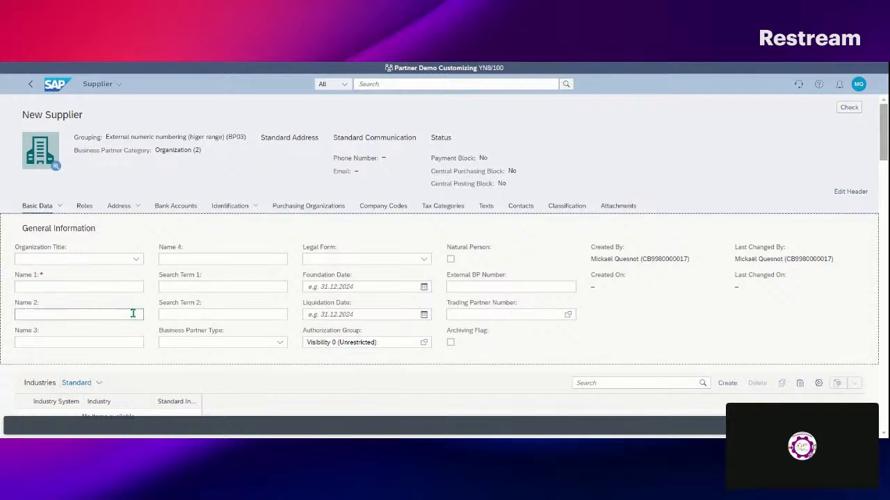
pyautogui.click(75, 287)
pyautogui.write('EFT Parts')
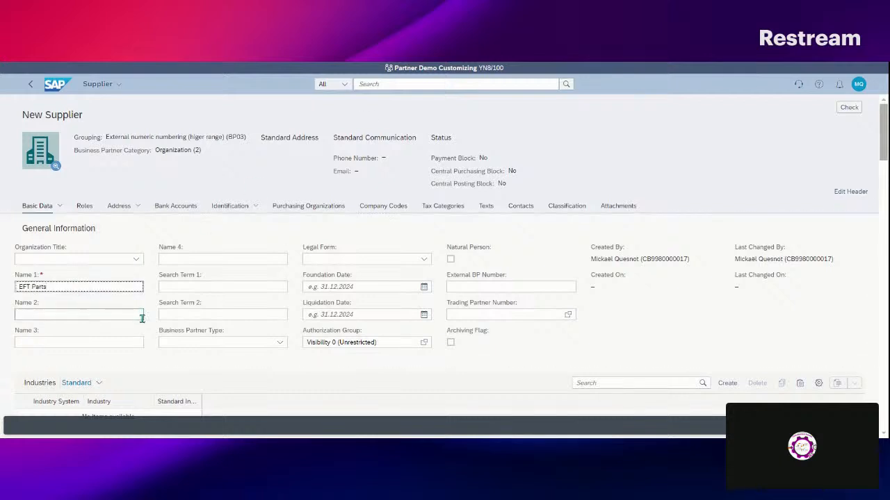
# Fill in the supplier's standard address with postal code 76000, region 76 (Seine-Maritime) and city ROUEN
pyautogui.scroll(-5, 146, 320)
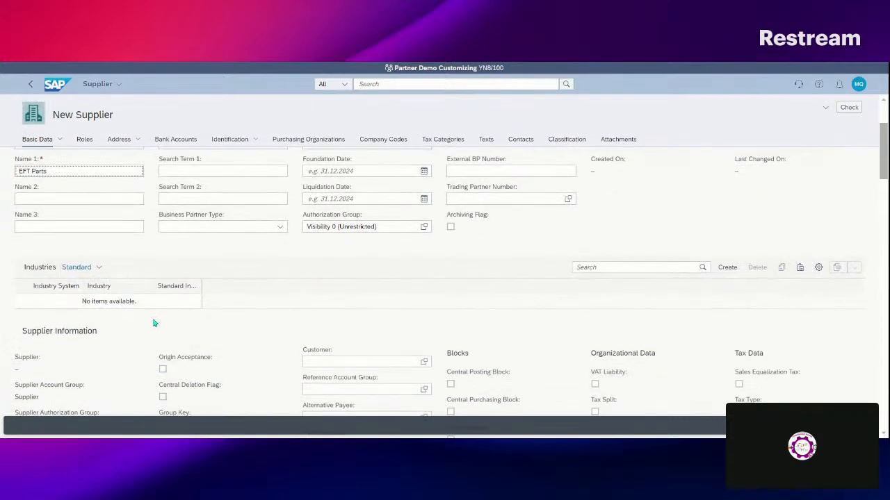
pyautogui.scroll(-2, 160, 324)
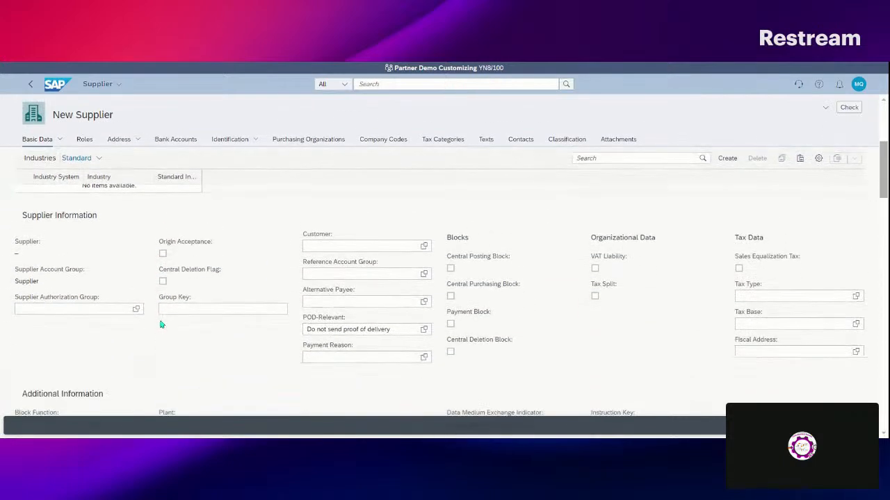
pyautogui.scroll(-6, 160, 324)
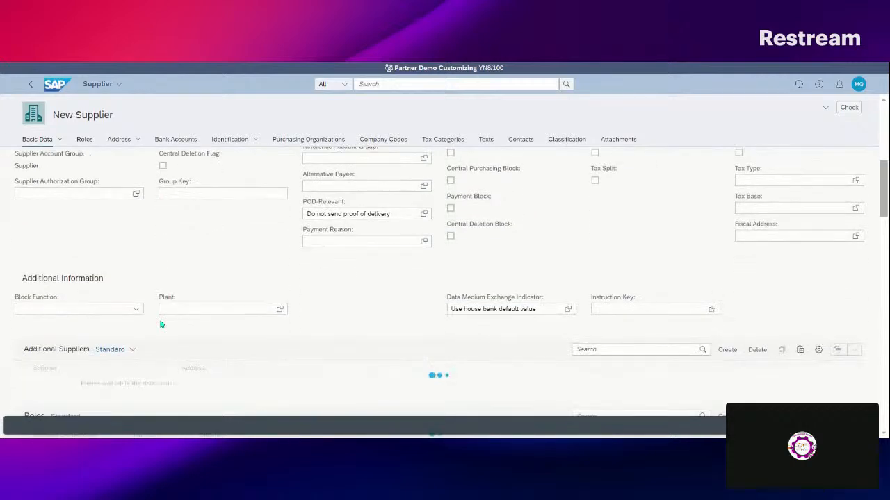
pyautogui.scroll(-6, 318, 312)
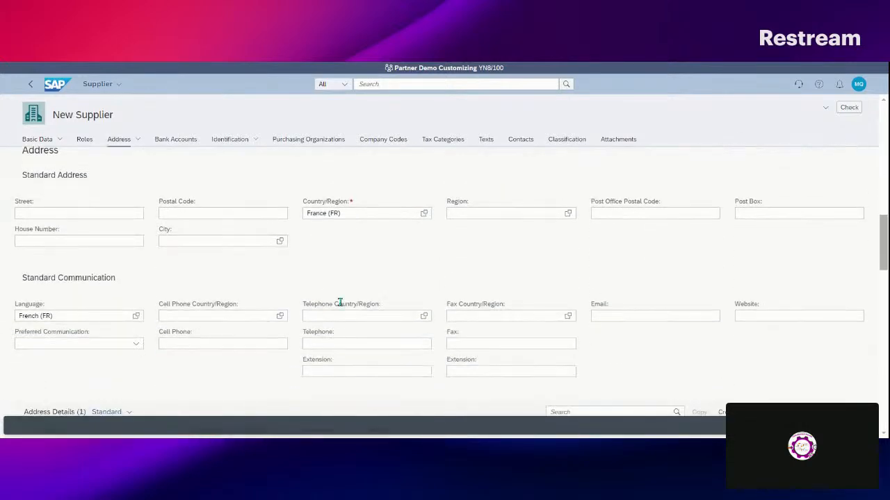
pyautogui.click(212, 214)
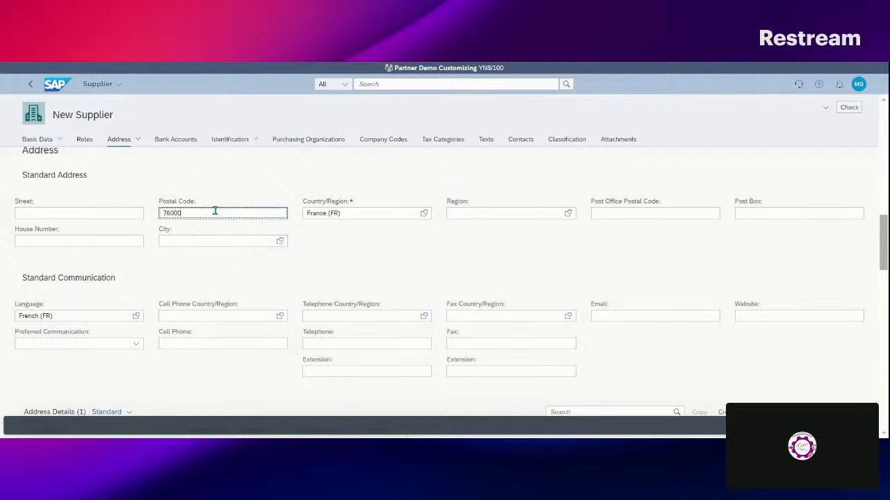
pyautogui.click(484, 213)
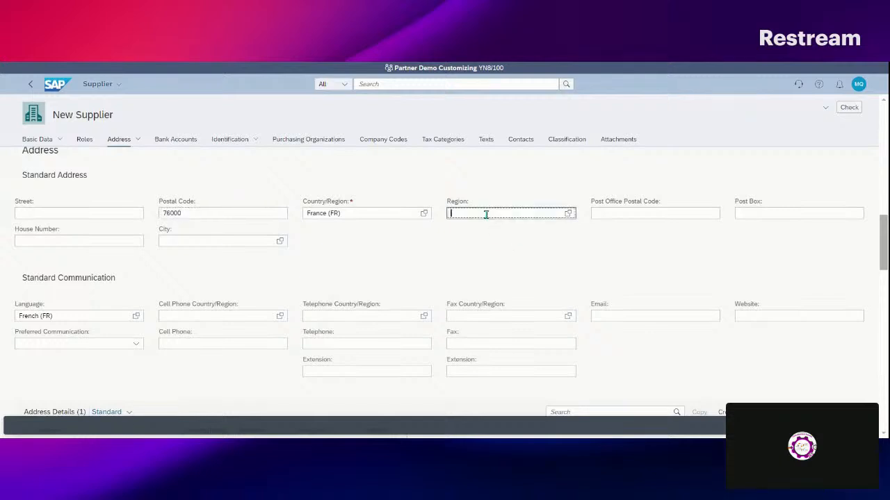
pyautogui.write('76')
pyautogui.press('Tab')
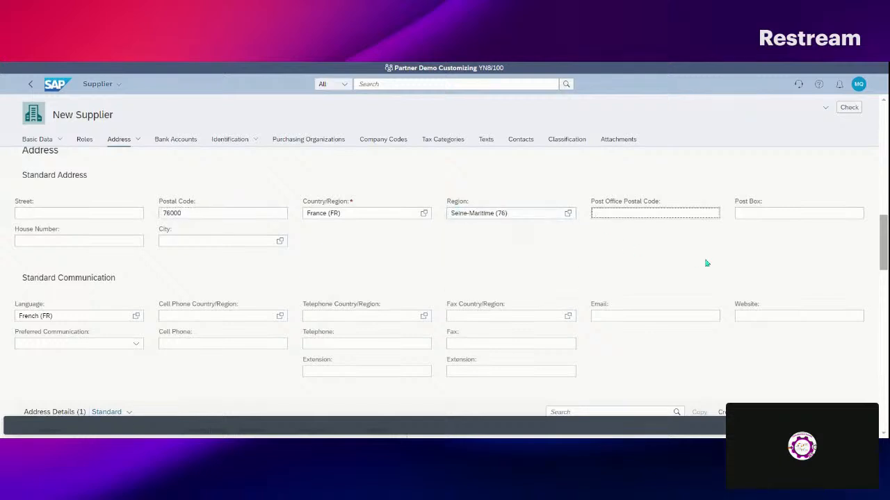
pyautogui.click(184, 242)
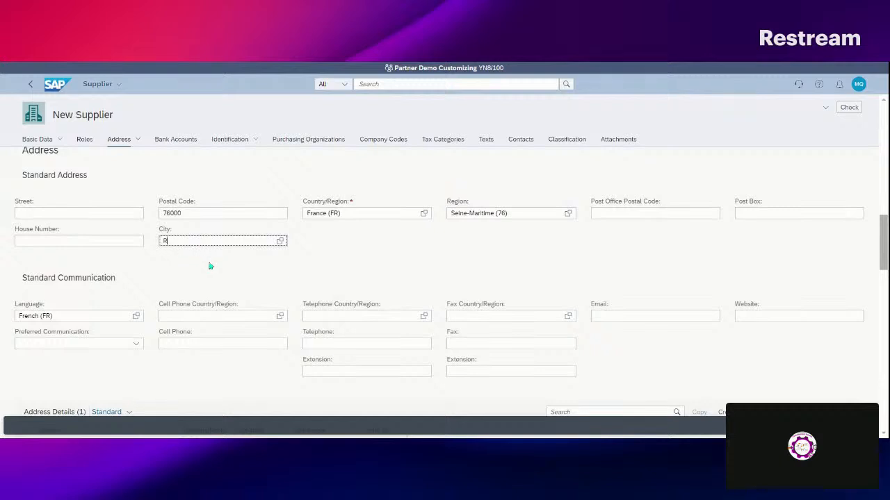
pyautogui.click(298, 283)
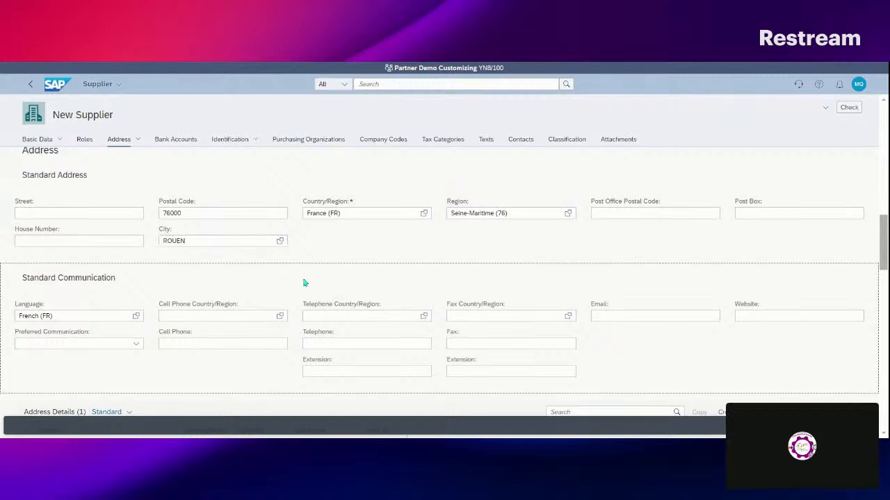
# Look over the new supplier's roles and address, and close the error message details
pyautogui.scroll(5, 693, 305)
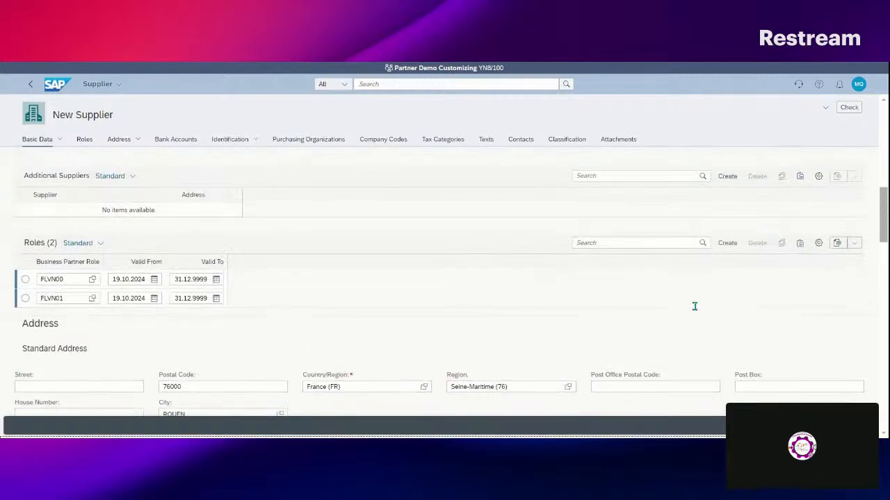
pyautogui.scroll(-3, 545, 269)
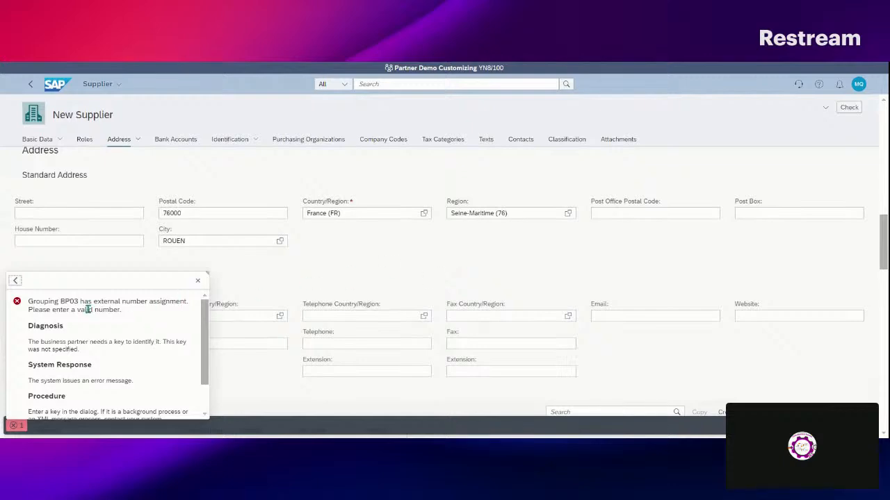
pyautogui.click(197, 281)
# Enter EFT Parts as the Business Partner key in the new supplier's header
pyautogui.scroll(10, 772, 252)
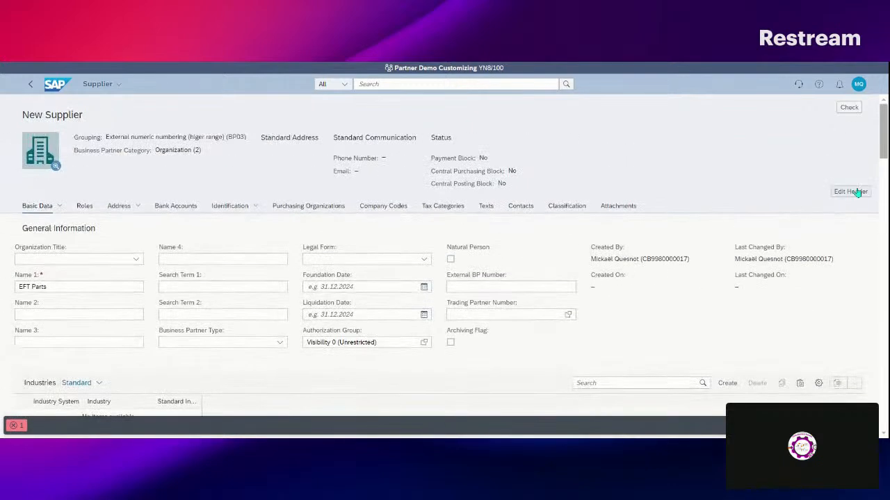
pyautogui.click(852, 191)
pyautogui.write('EFT Parts')
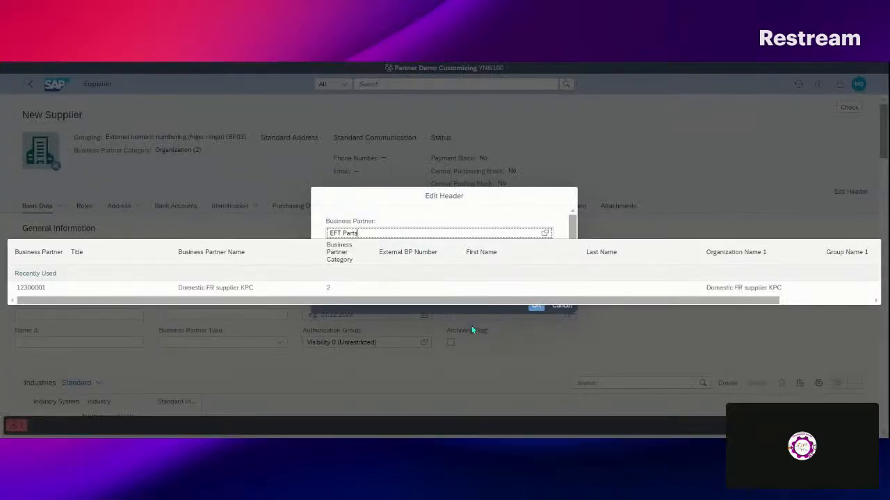
pyautogui.click(536, 304)
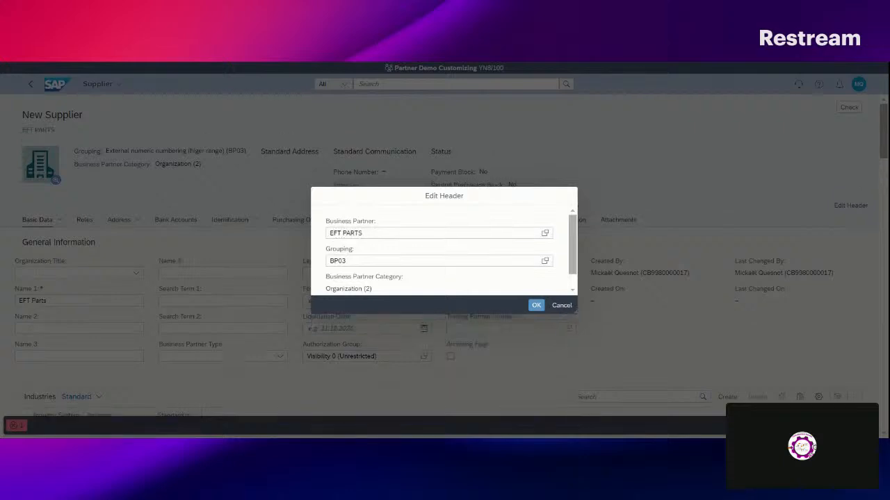
# Set the header's Business Partner key to TS52A99, and read and close the error message details
pyautogui.click(386, 232)
pyautogui.write('TS52A99')
pyautogui.click(536, 305)
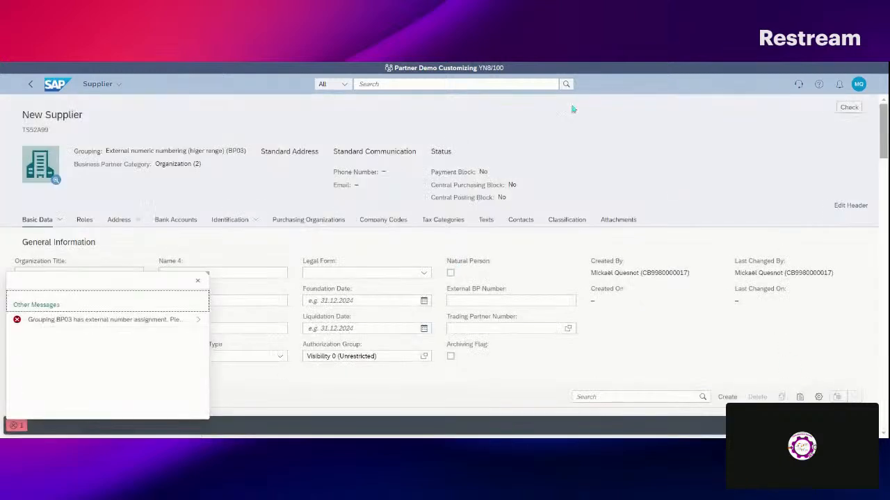
pyautogui.click(204, 323)
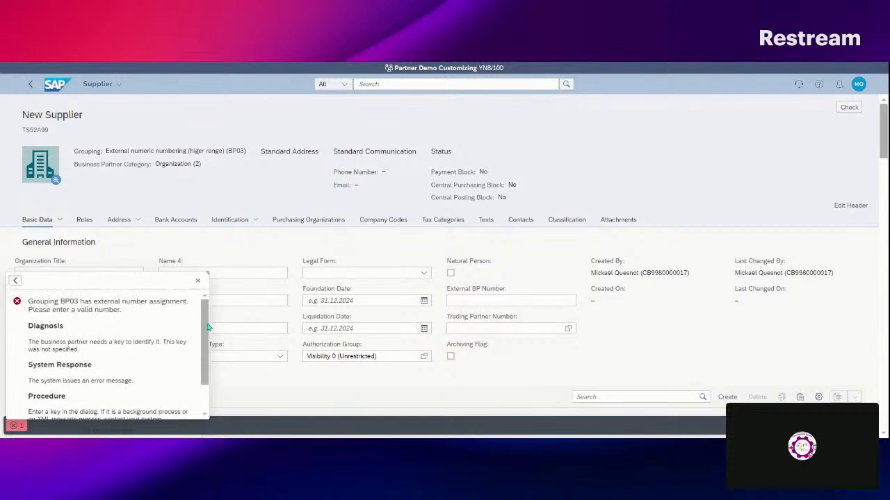
pyautogui.click(197, 280)
# Try the grouping BP01, external numeric numbering (lower range), in the new supplier's header, and read the error message details
pyautogui.click(851, 205)
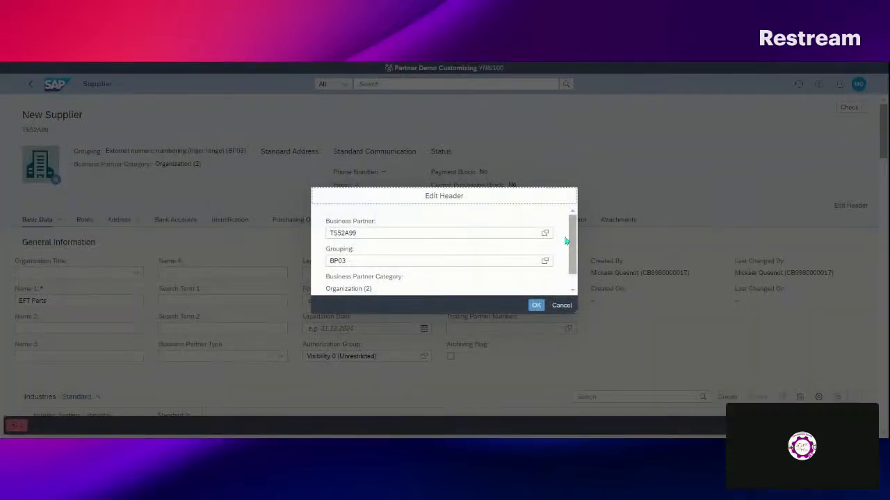
pyautogui.click(544, 261)
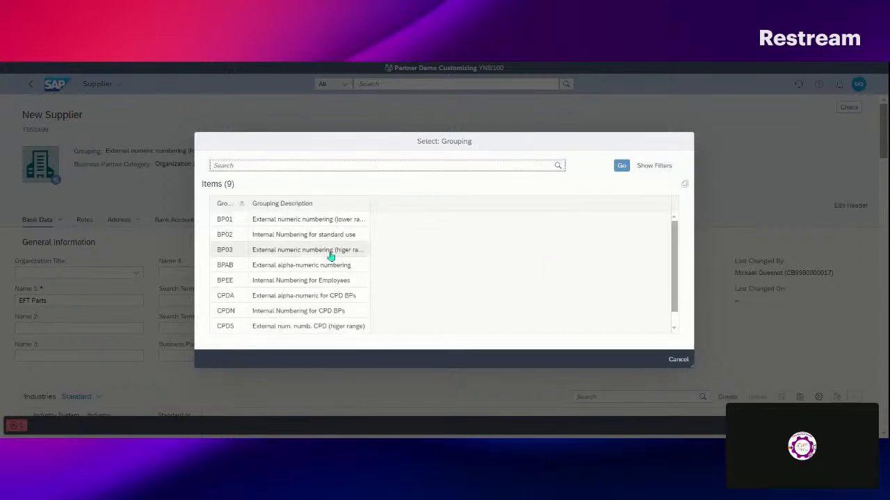
pyautogui.scroll(-1, 327, 311)
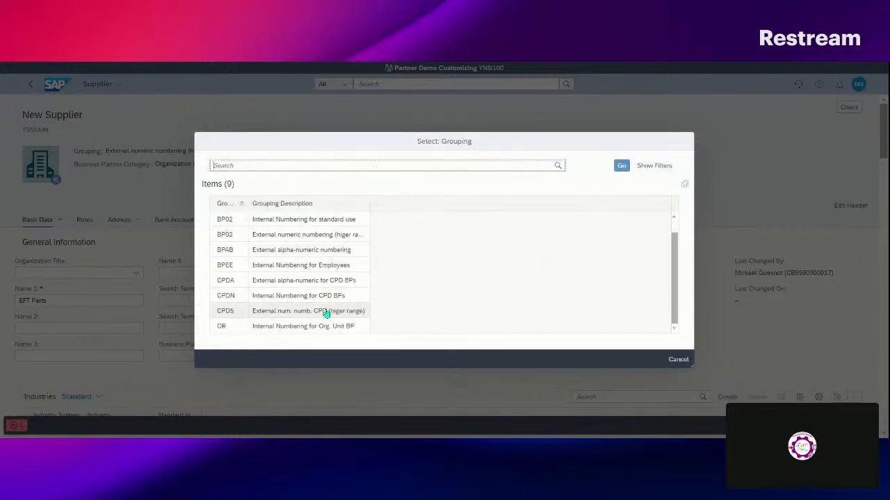
pyautogui.scroll(1, 321, 312)
pyautogui.click(328, 220)
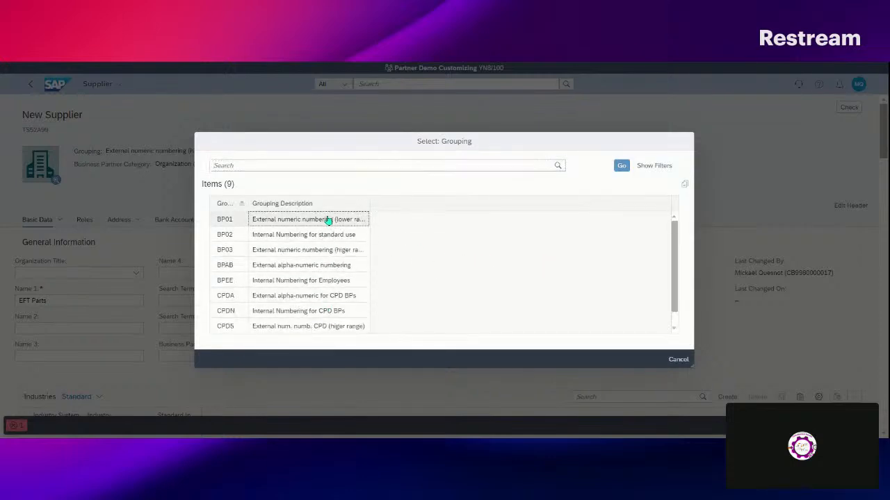
pyautogui.click(537, 306)
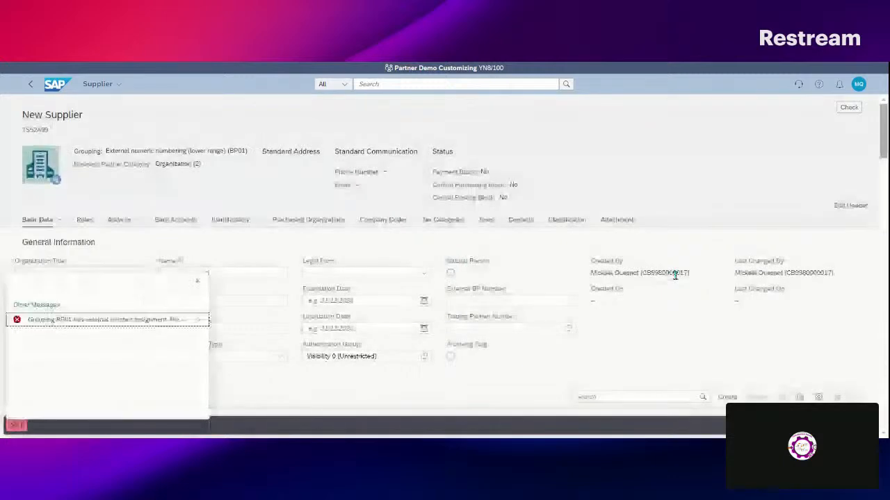
pyautogui.click(170, 324)
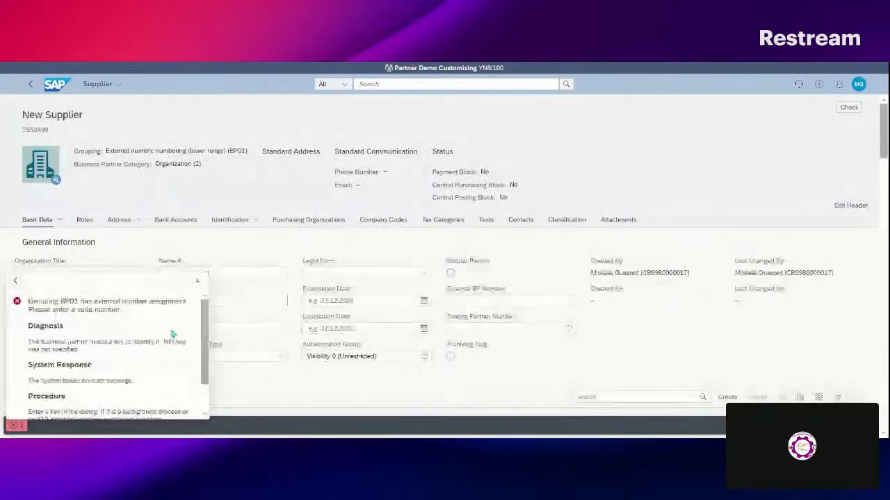
pyautogui.scroll(-2, 114, 324)
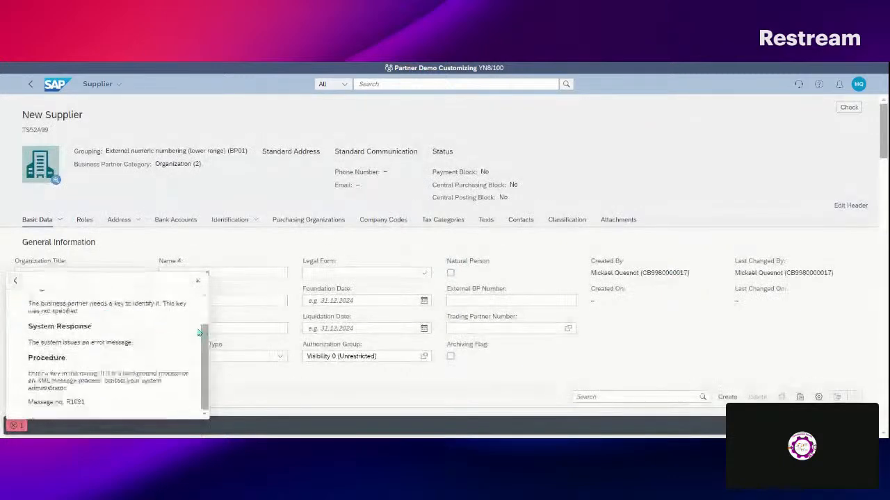
pyautogui.click(199, 282)
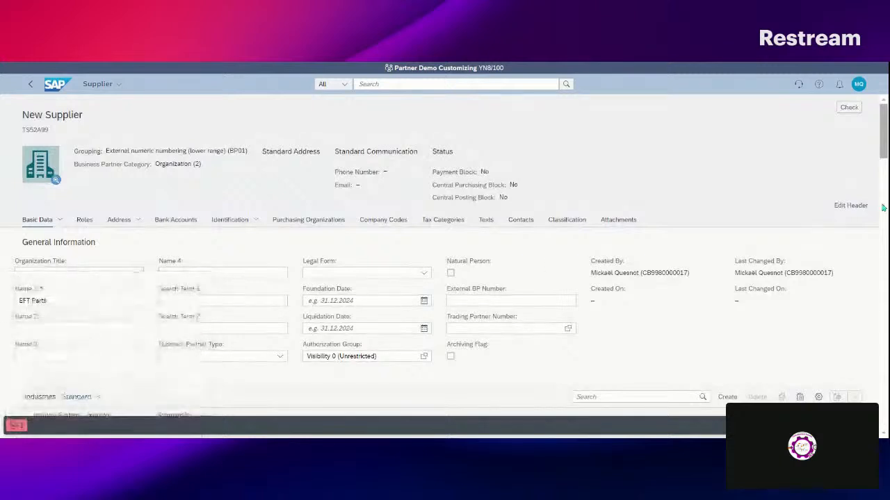
# Set the header's grouping to BPAB, External alpha-numeric numbering, and close the error message list
pyautogui.click(850, 205)
pyautogui.click(547, 236)
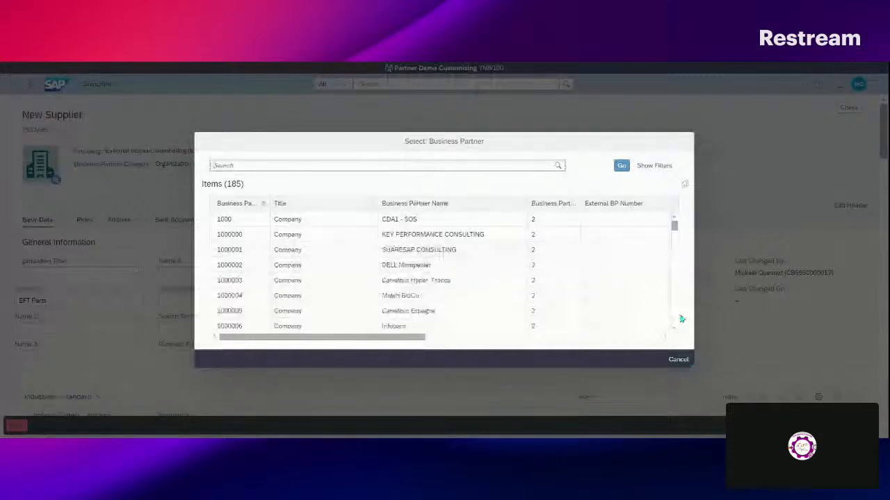
pyautogui.click(679, 360)
pyautogui.click(545, 261)
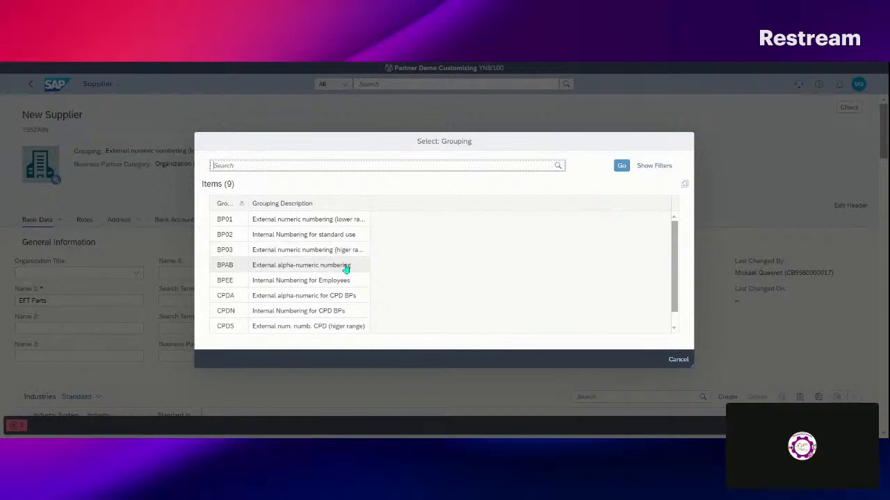
pyautogui.click(345, 268)
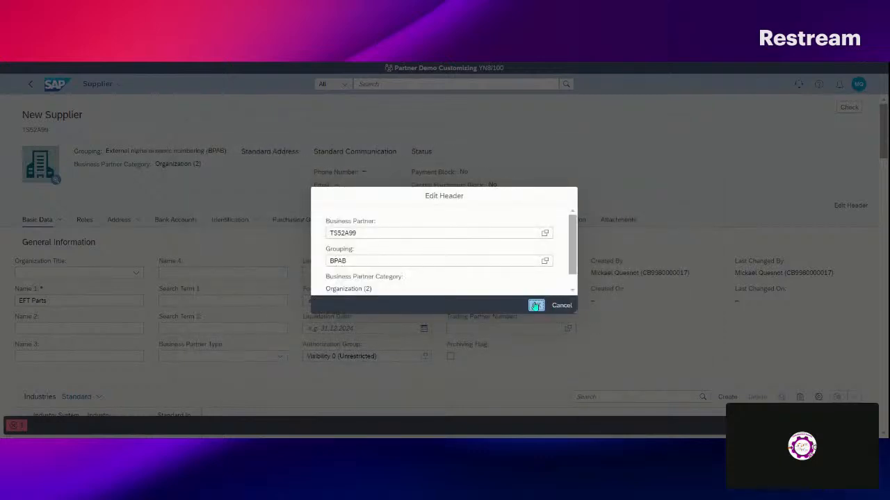
pyautogui.click(549, 308)
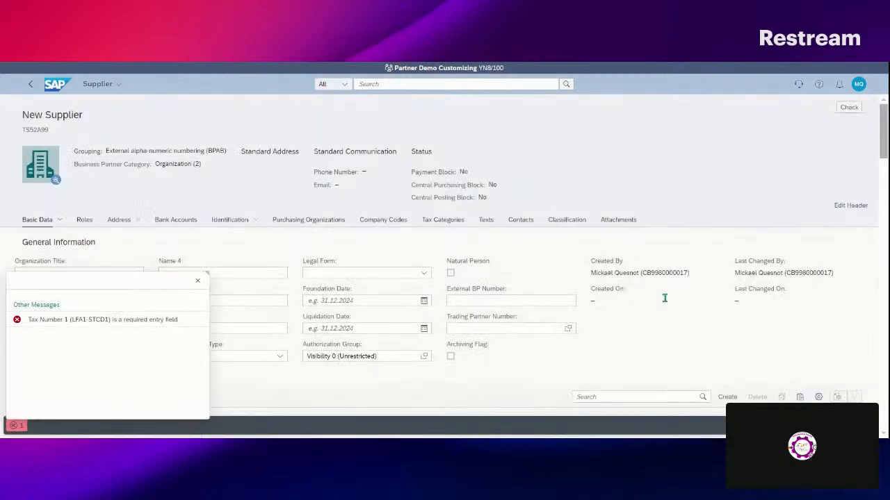
pyautogui.click(197, 280)
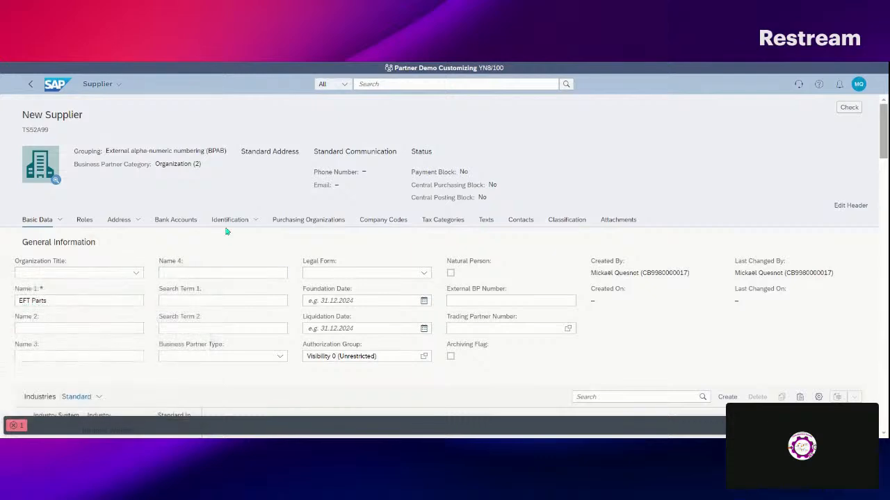
# Add a tax number of category FR0 (France: VAT Registration Number) to the supplier's identification data and paste the VAT number
pyautogui.click(435, 220)
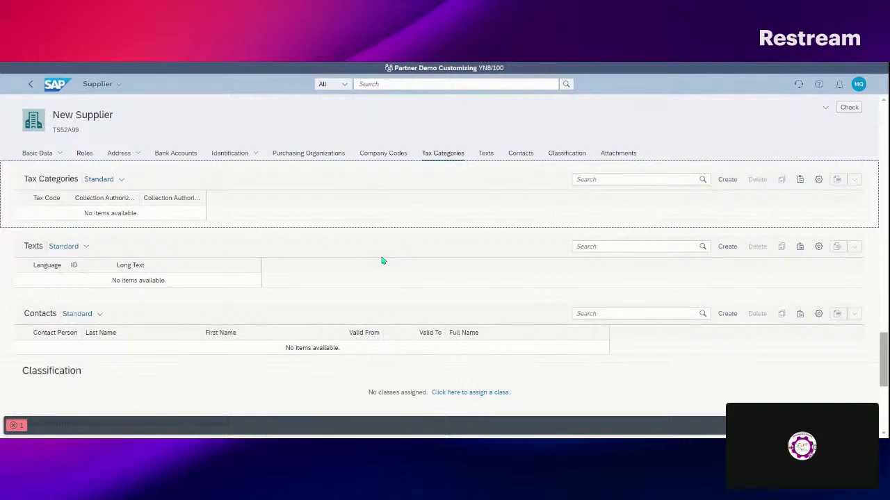
pyautogui.click(367, 161)
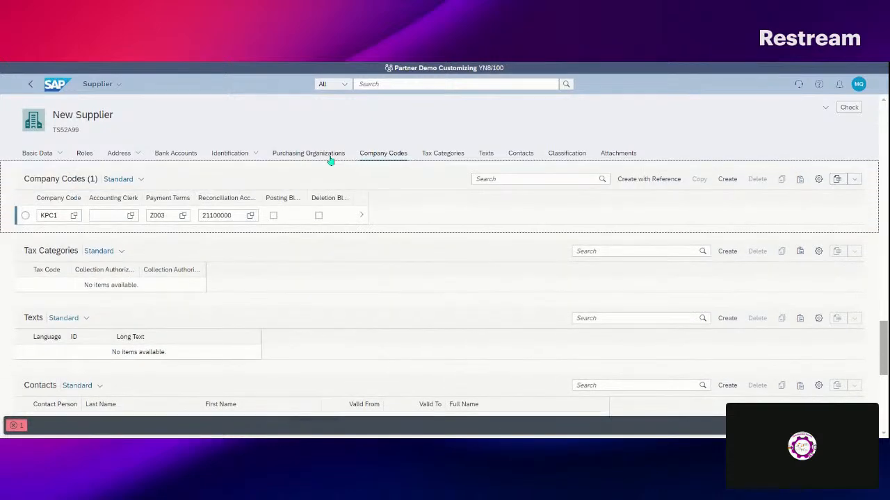
pyautogui.click(329, 161)
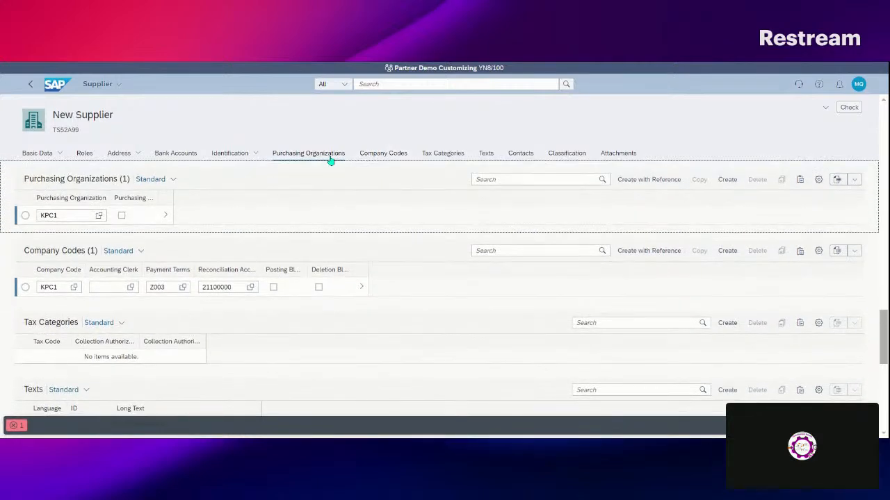
pyautogui.click(247, 160)
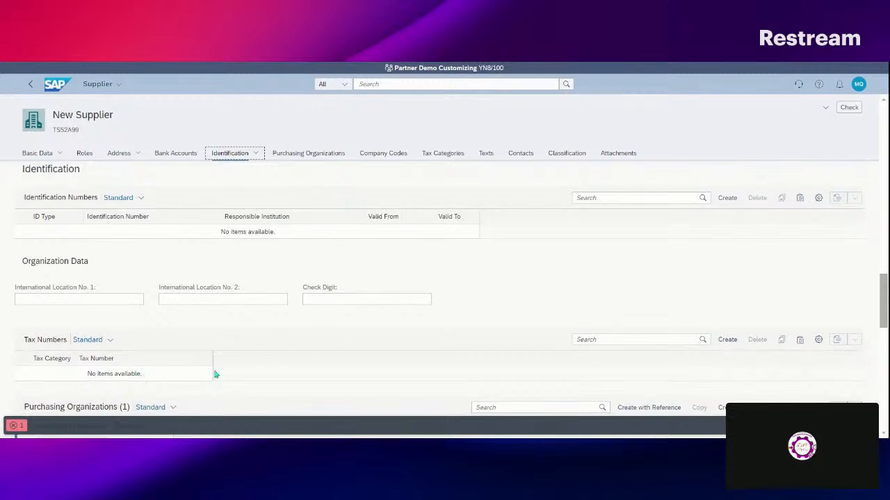
pyautogui.click(727, 339)
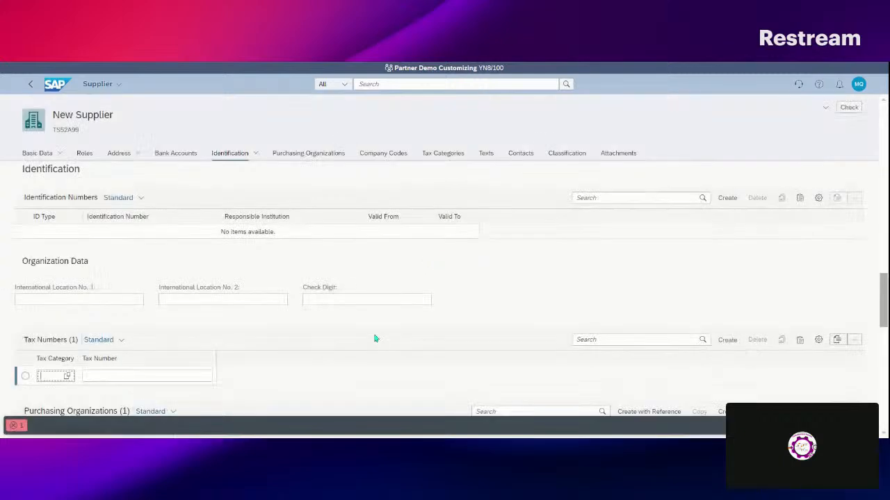
pyautogui.click(67, 376)
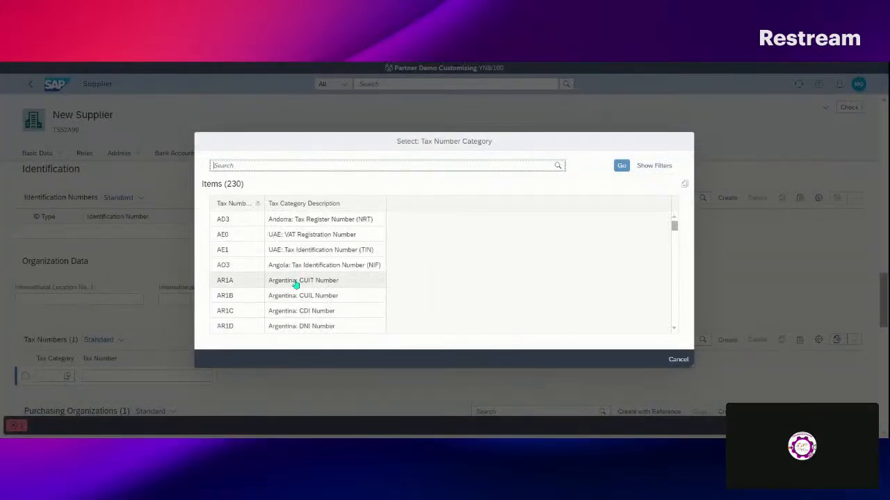
pyautogui.write('F*')
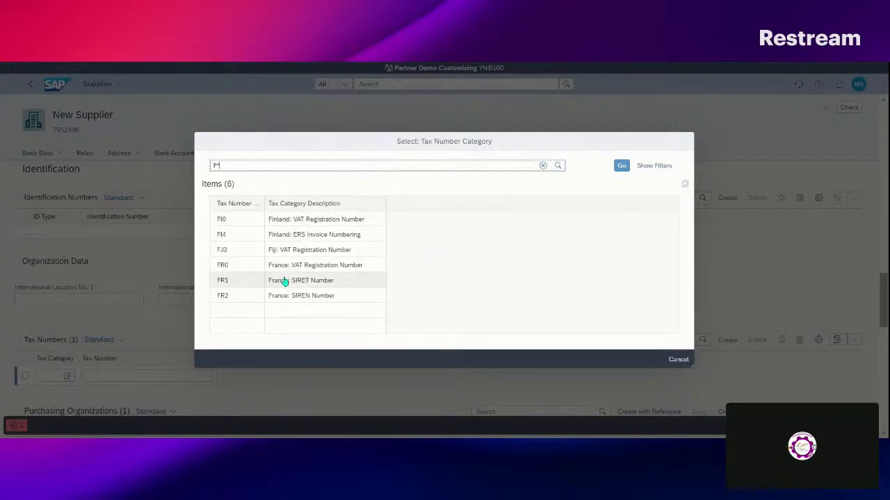
pyautogui.click(240, 271)
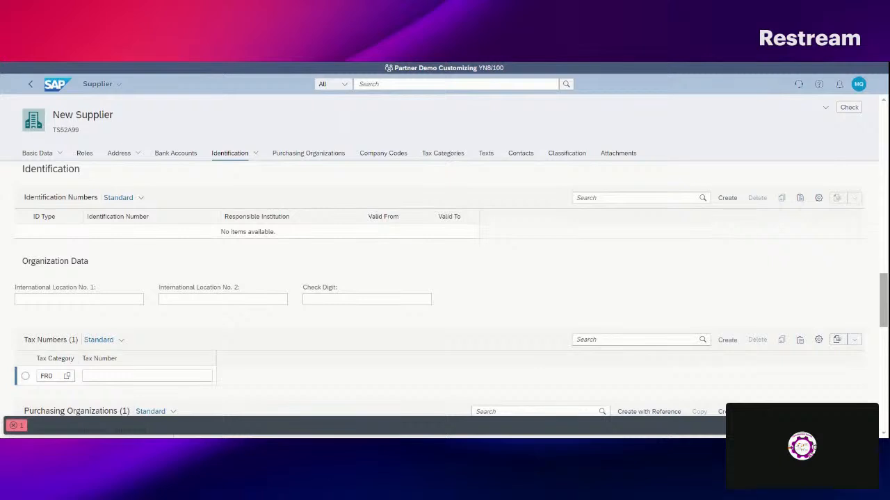
pyautogui.click(165, 375)
pyautogui.hotkey('ctrl', 'v')
# Add a second tax number with category FR1, paste the SIRET number, and create the supplier
pyautogui.click(726, 343)
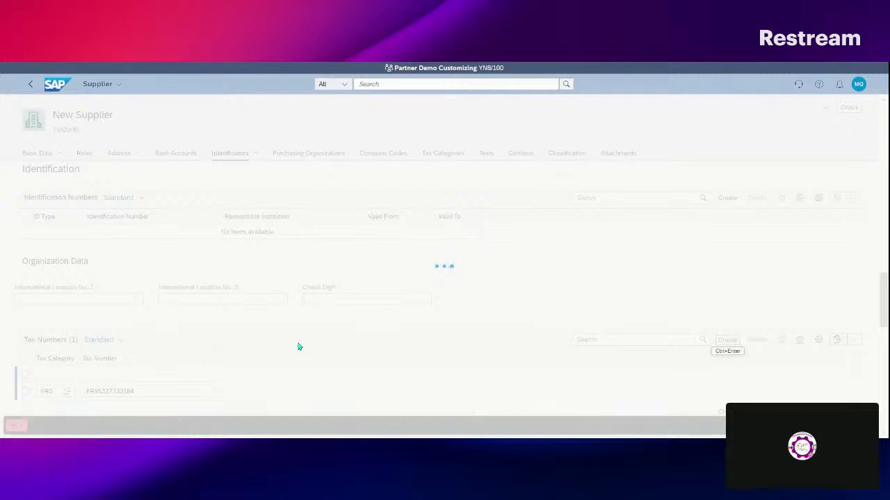
pyautogui.write('FR1')
pyautogui.click(179, 375)
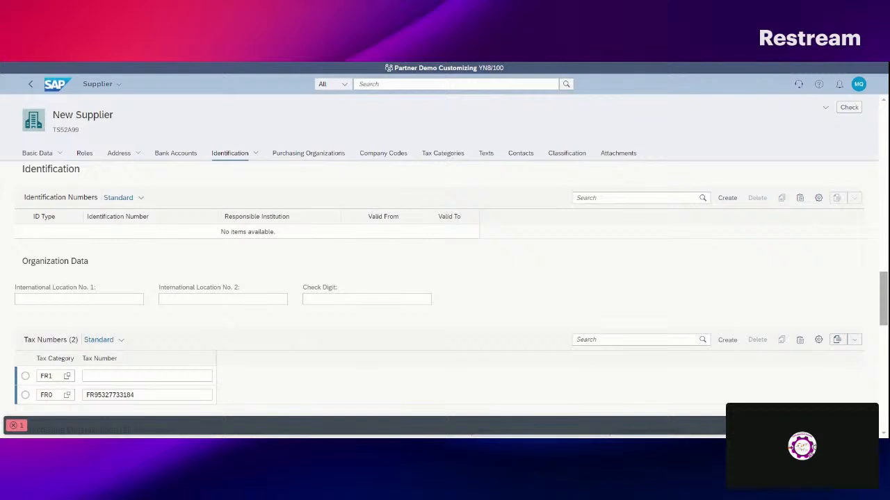
pyautogui.click(117, 376)
pyautogui.hotkey('ctrl', 'v')
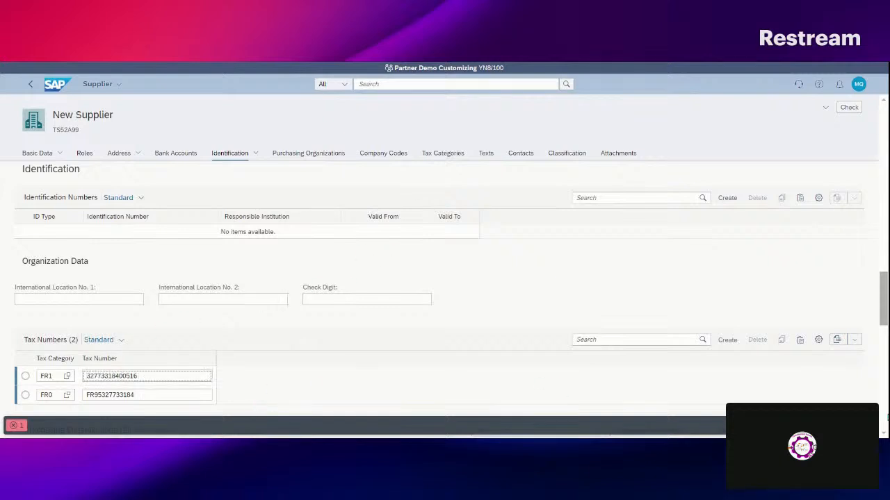
pyautogui.click(801, 426)
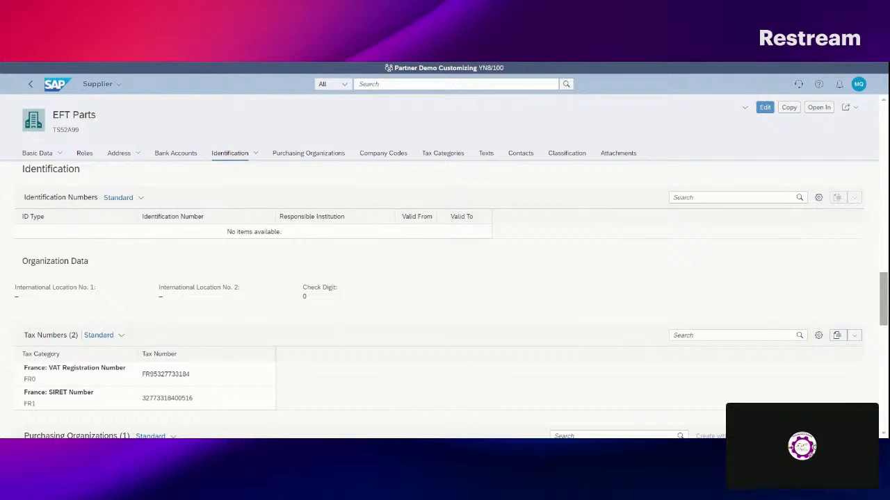
# Return to the home page, search for Manage Product Master Data and open that app
pyautogui.click(55, 85)
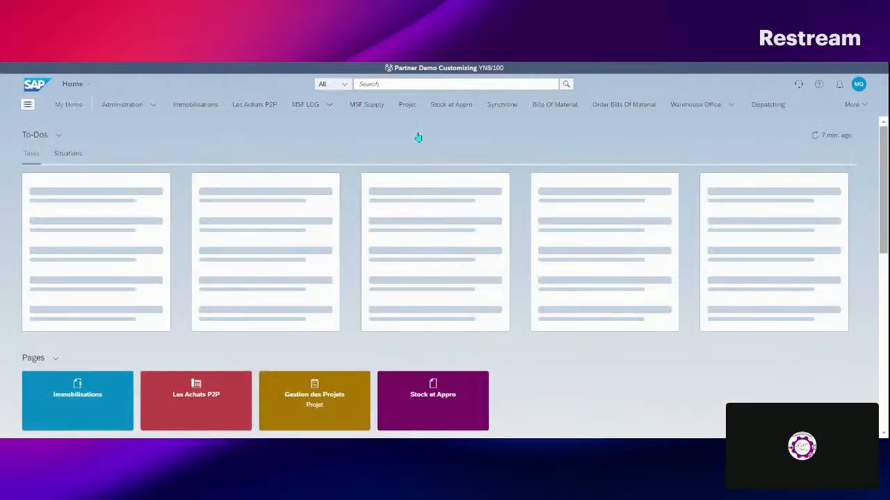
pyautogui.click(385, 84)
pyautogui.write('manage produ')
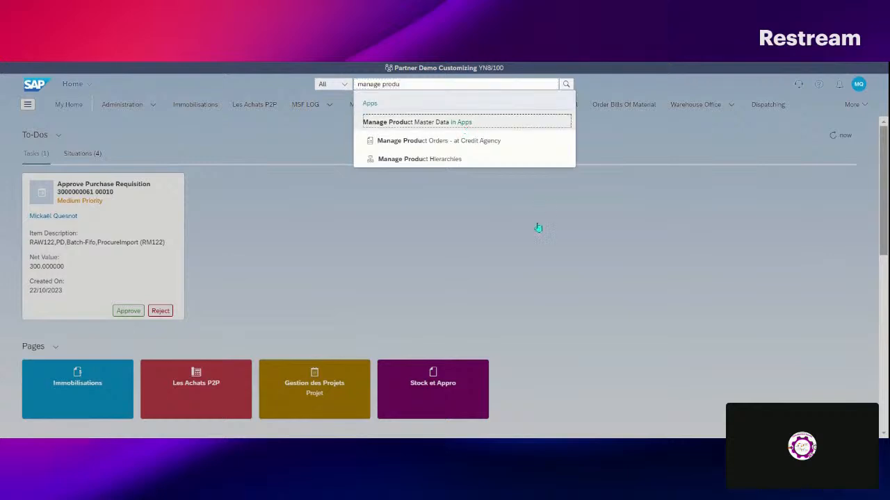
pyautogui.press('Return')
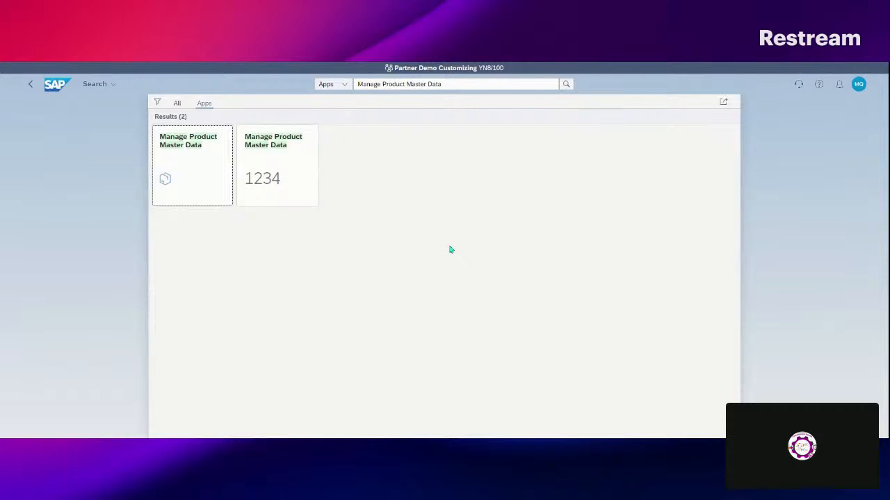
pyautogui.press('Return')
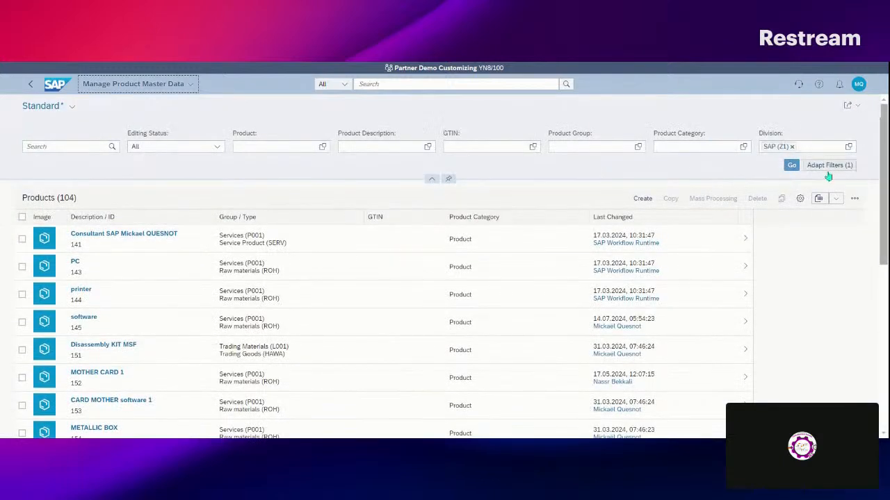
# Add Product Type to the filters of the product list
pyautogui.click(829, 166)
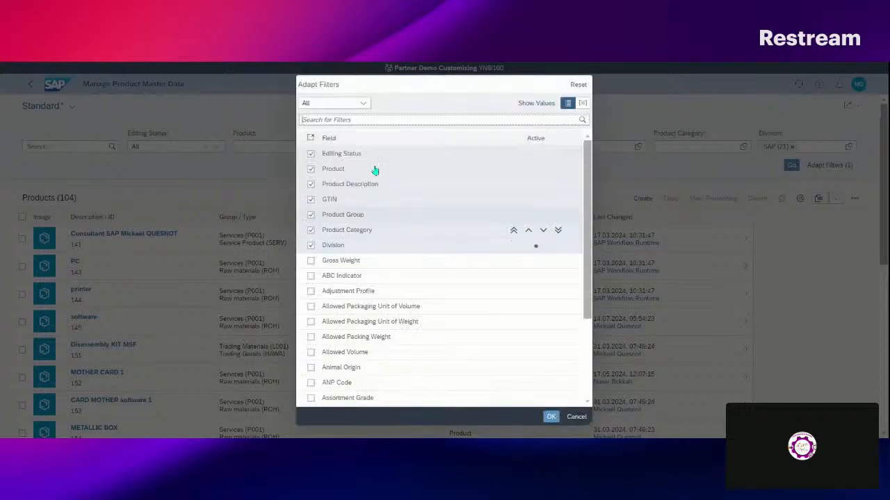
pyautogui.click(346, 118)
pyautogui.write('type')
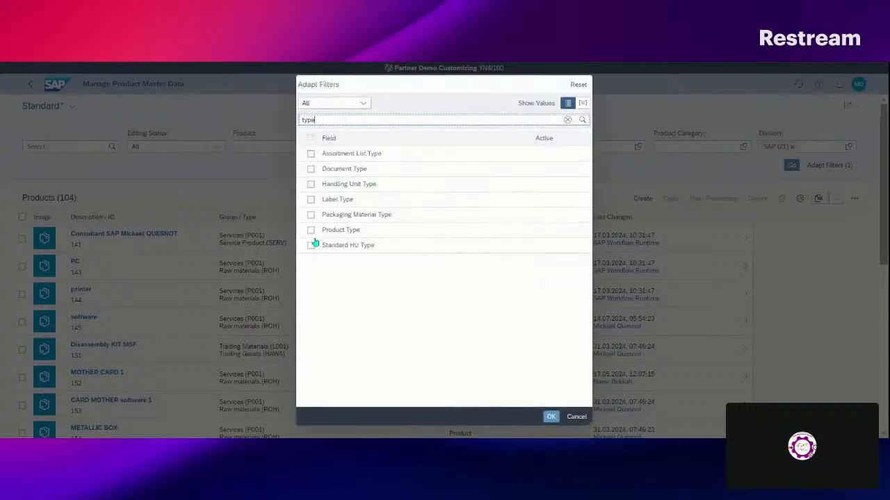
pyautogui.click(310, 231)
pyautogui.click(551, 417)
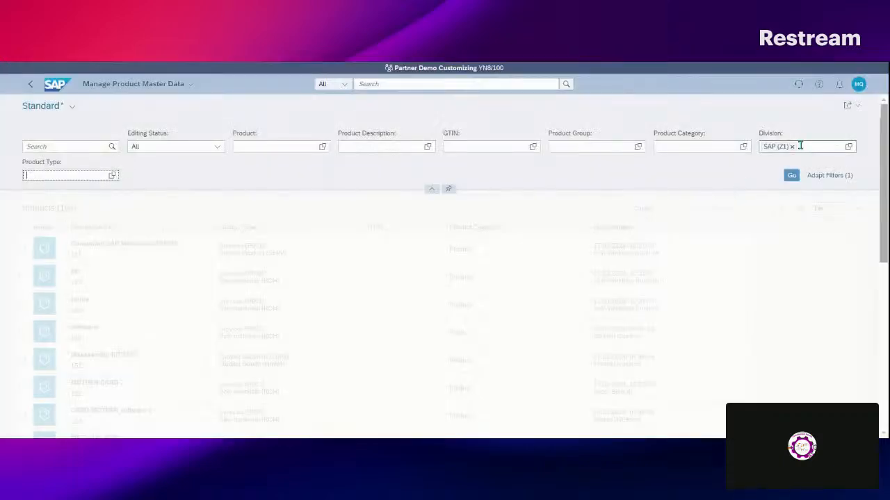
# Clear the Division filter and list the products with product type ROH (Raw materials)
pyautogui.click(112, 175)
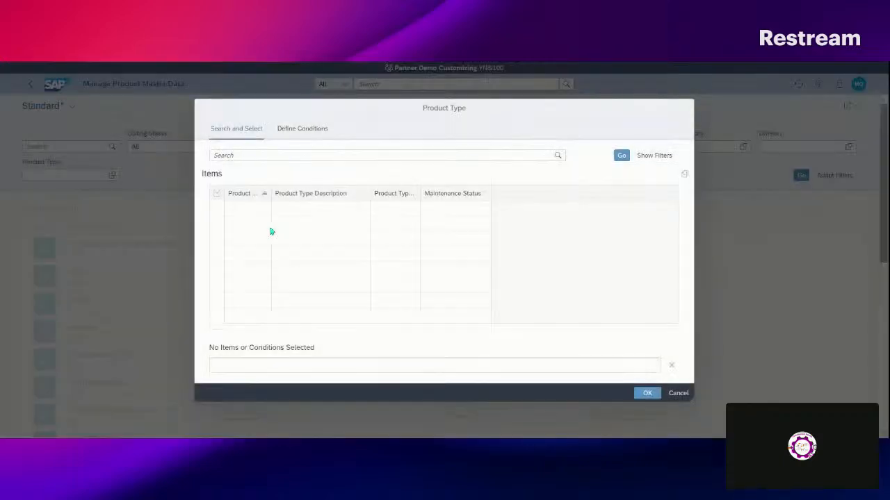
pyautogui.click(270, 152)
pyautogui.write('ROH')
pyautogui.click(216, 211)
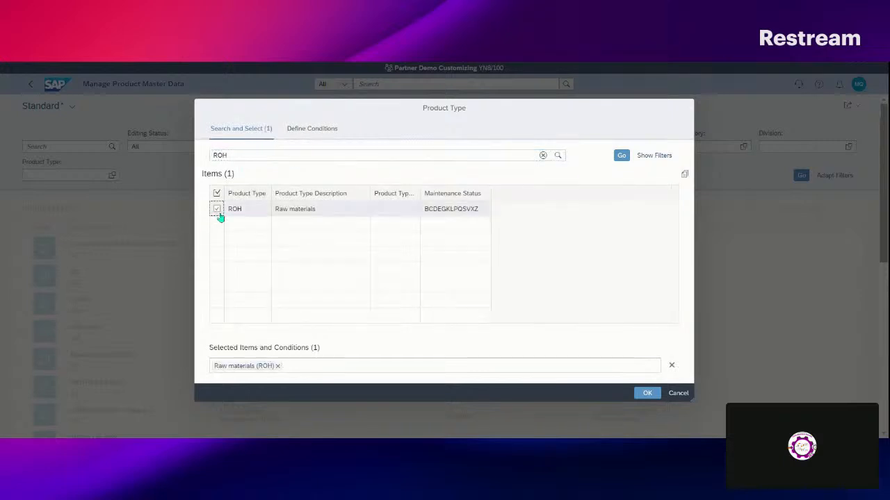
pyautogui.click(647, 393)
pyautogui.click(791, 175)
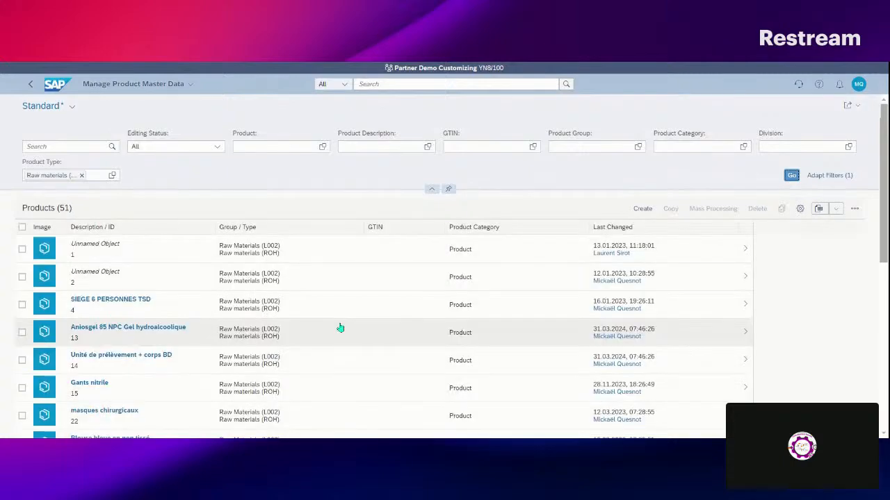
# Look through the list of raw materials for a suitable product to copy
pyautogui.scroll(-5, 340, 328)
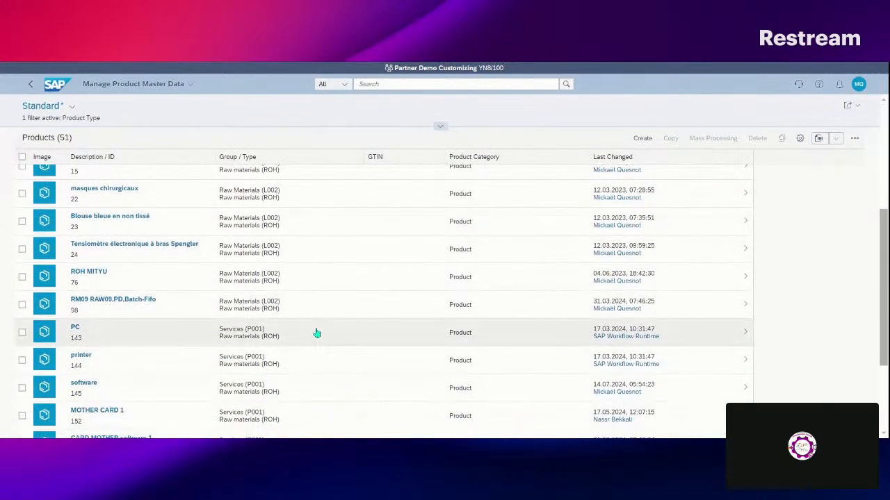
pyautogui.scroll(-8, 317, 334)
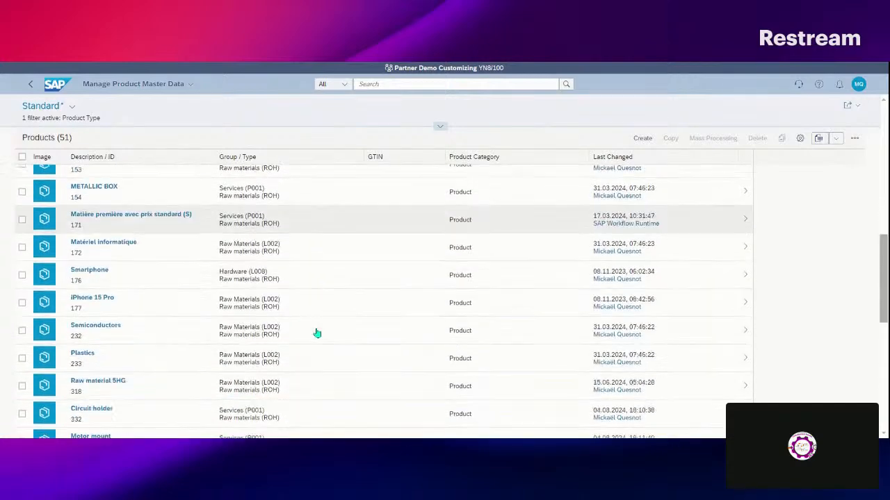
pyautogui.scroll(-6, 316, 334)
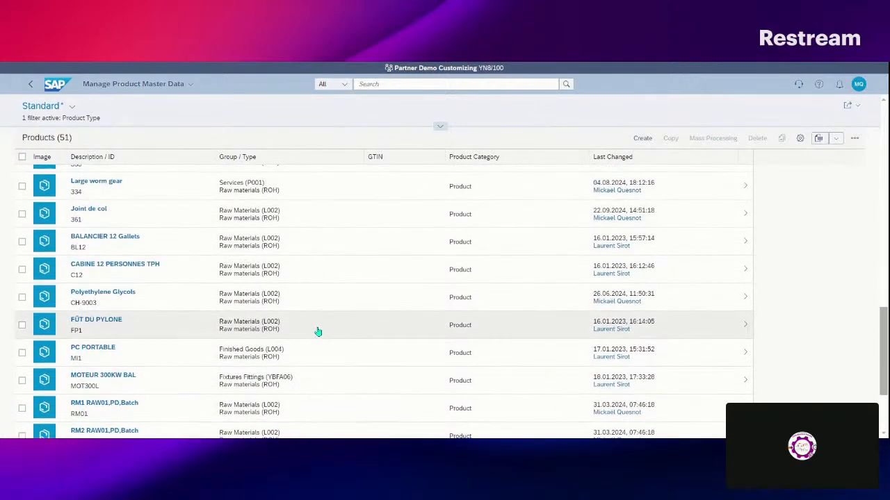
pyautogui.scroll(-5, 317, 332)
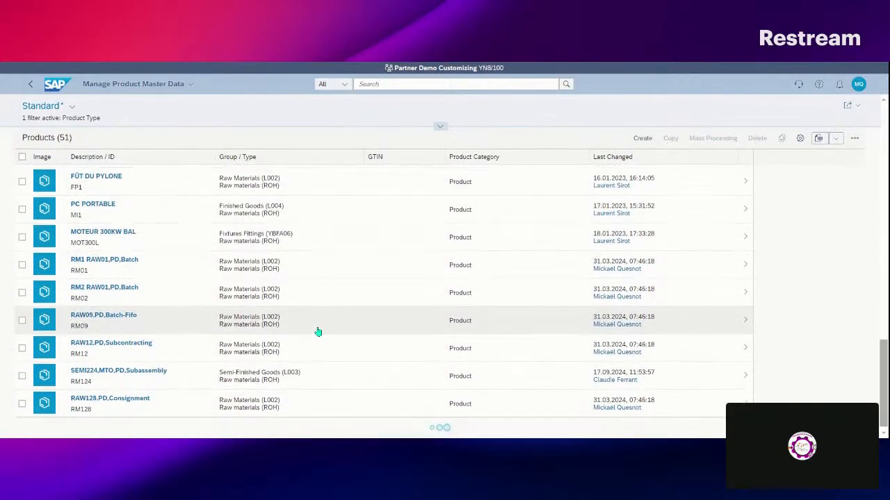
pyautogui.scroll(-5, 318, 332)
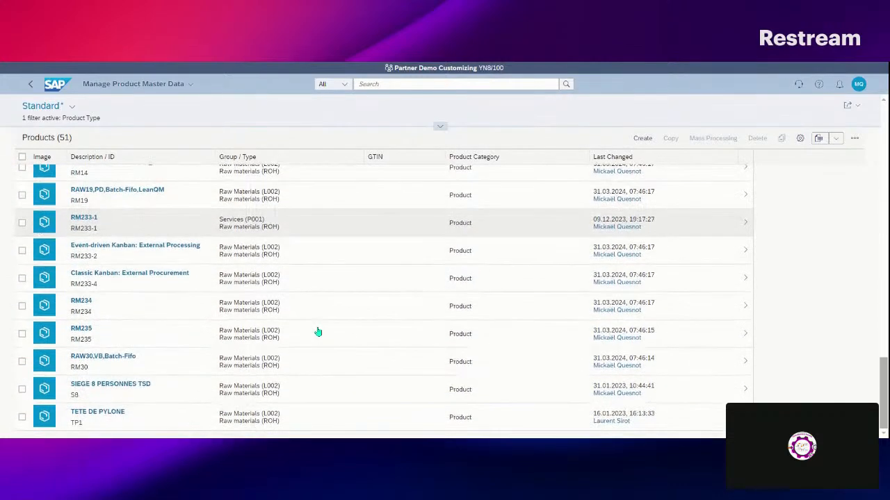
pyautogui.scroll(4, 318, 332)
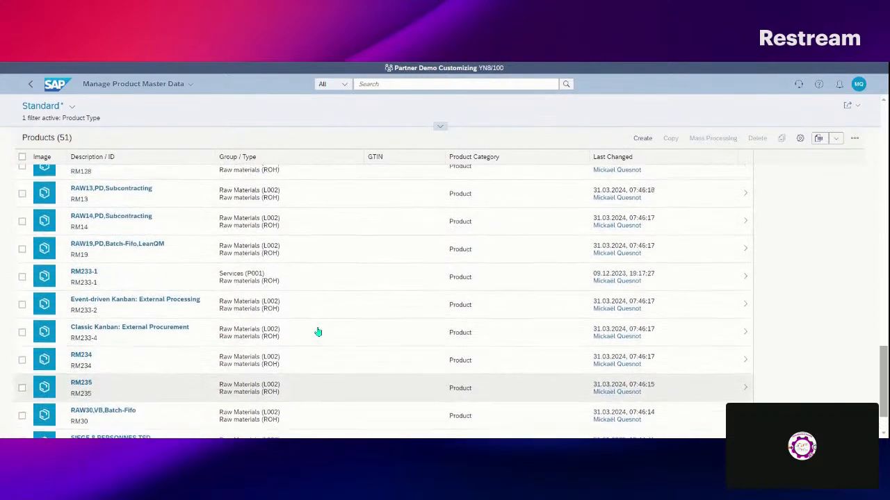
pyautogui.scroll(3, 317, 331)
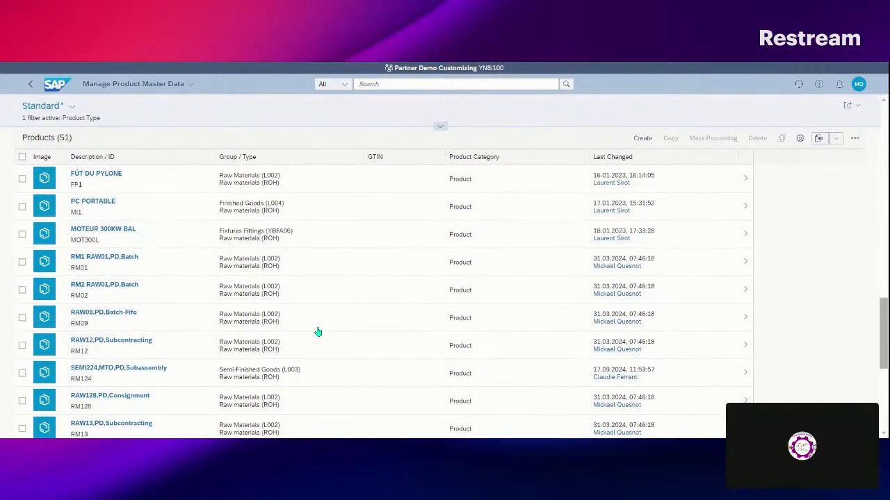
pyautogui.scroll(2, 318, 332)
pyautogui.scroll(3, 318, 331)
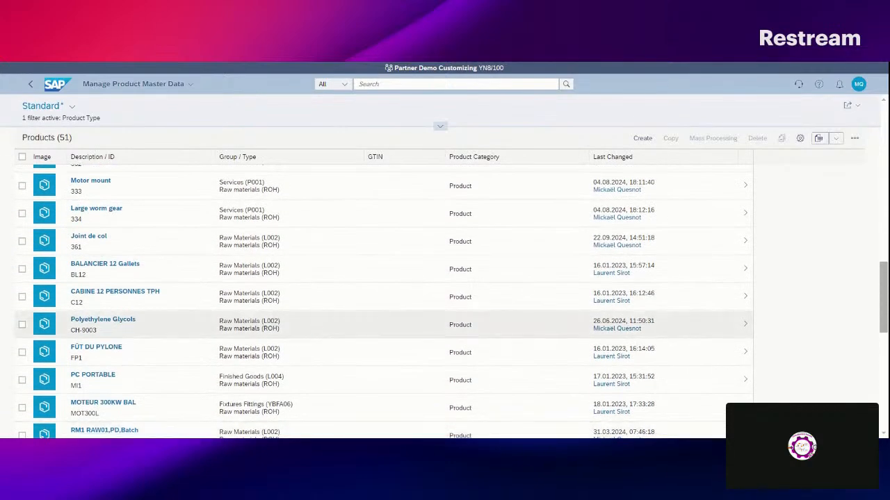
pyautogui.scroll(5, 318, 331)
pyautogui.scroll(5, 318, 332)
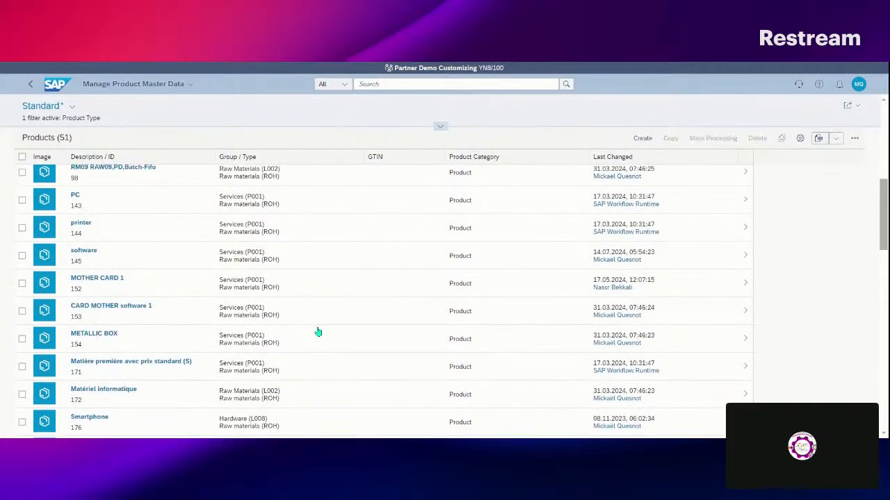
pyautogui.scroll(4, 318, 332)
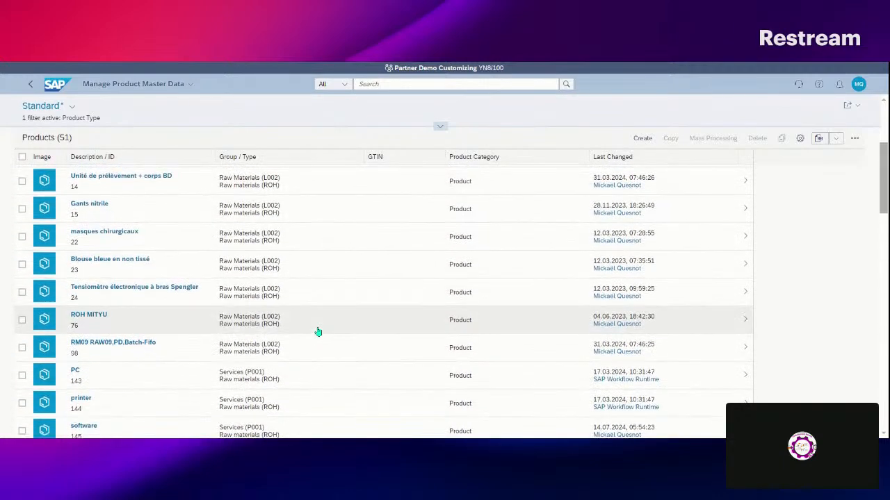
pyautogui.scroll(2, 139, 292)
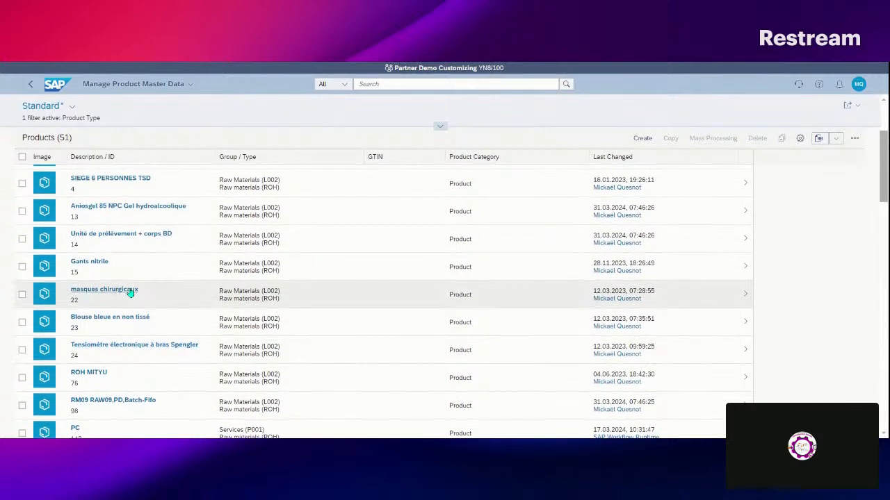
# Copy the product Aniosgel 85 NPC Gel hydroalcoolique, including only plant KPC AIX (KP01) in the organizational data
pyautogui.click(21, 210)
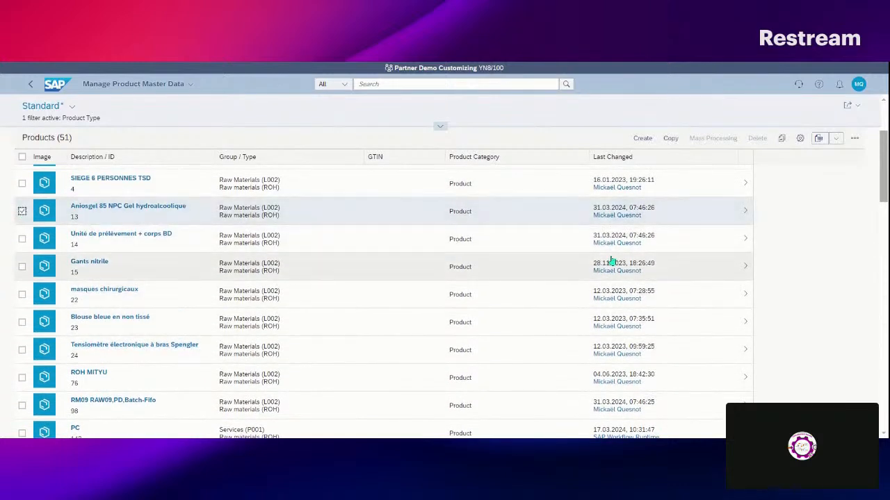
pyautogui.click(669, 140)
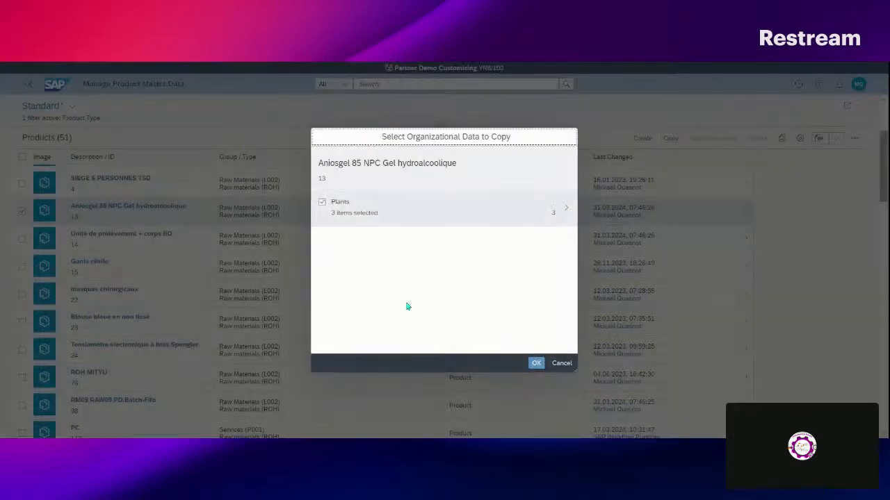
pyautogui.click(568, 209)
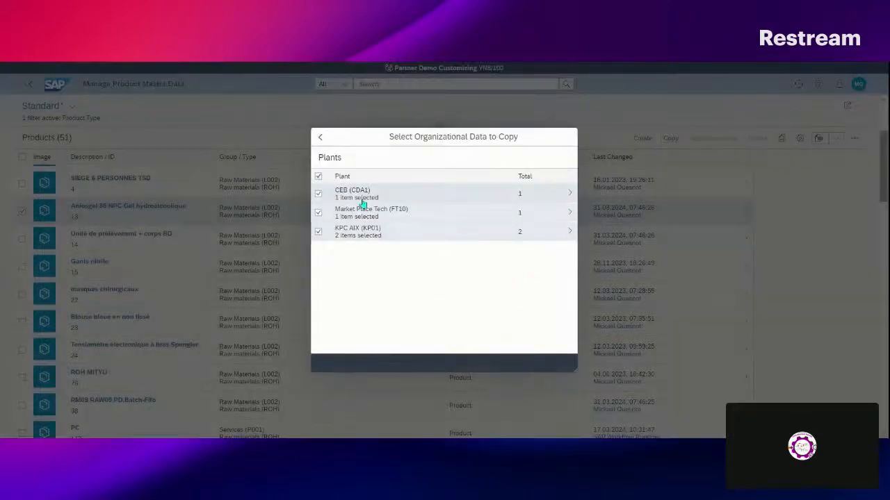
pyautogui.click(318, 194)
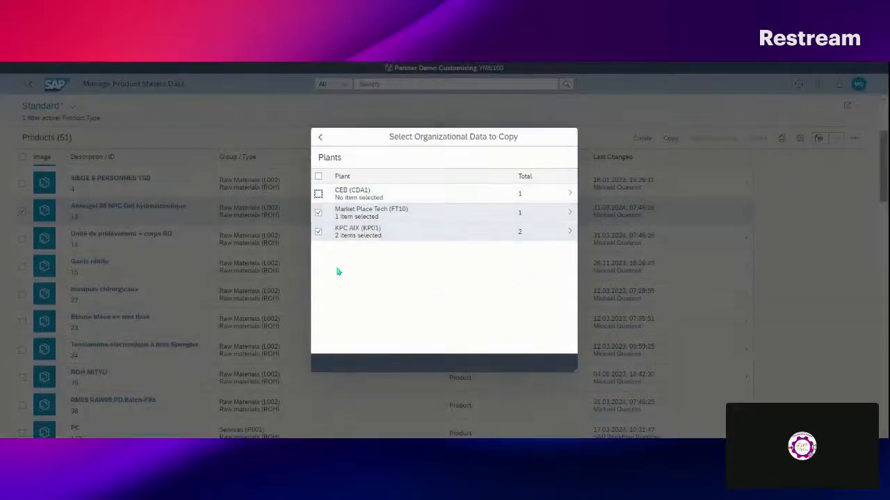
pyautogui.click(318, 212)
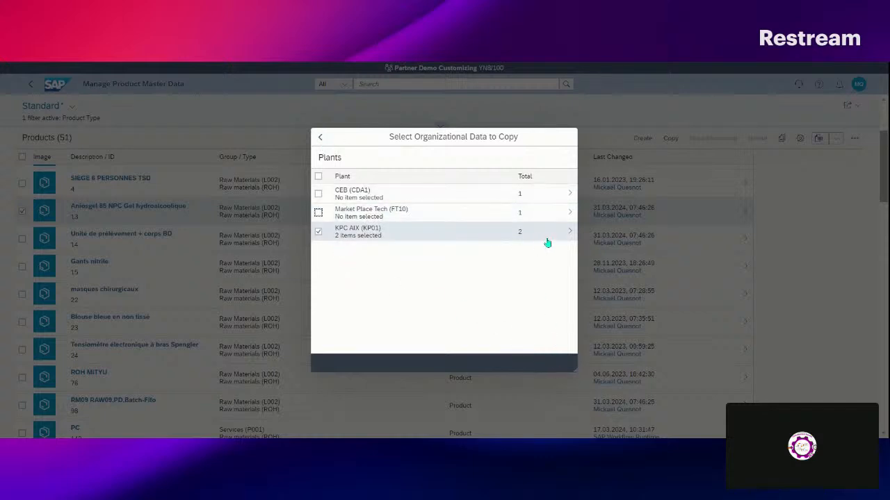
pyautogui.click(568, 232)
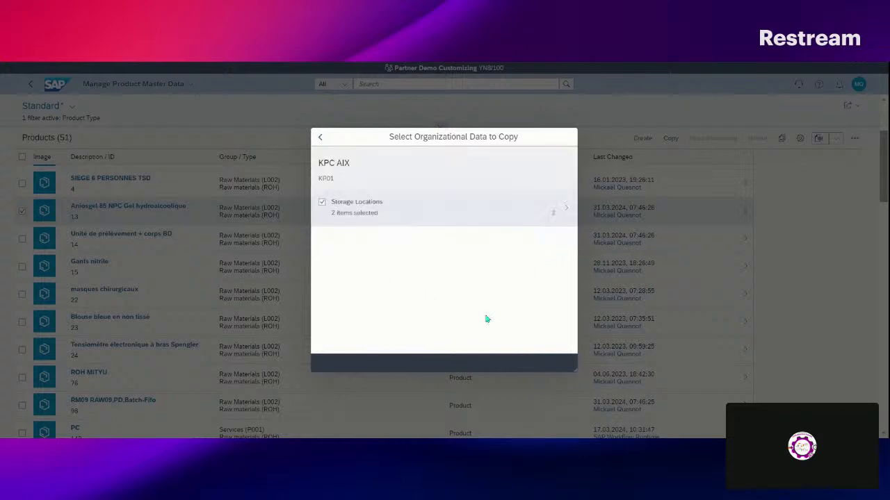
pyautogui.click(320, 138)
pyautogui.click(320, 138)
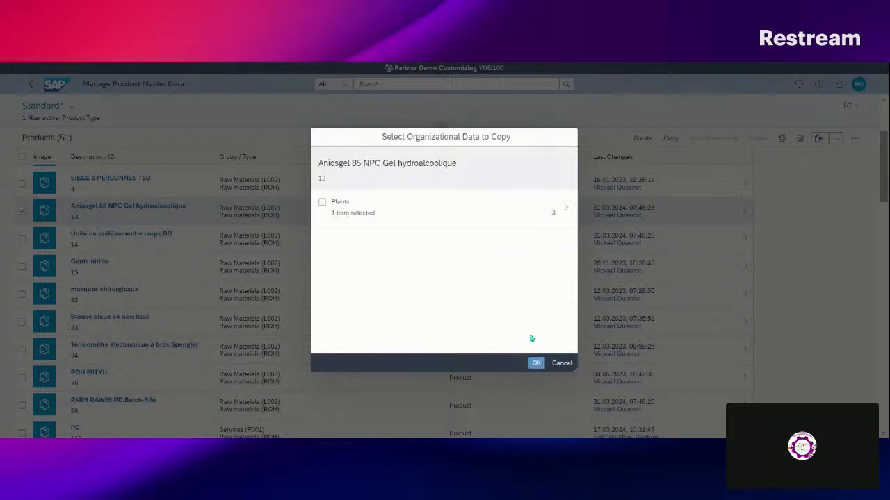
pyautogui.click(536, 363)
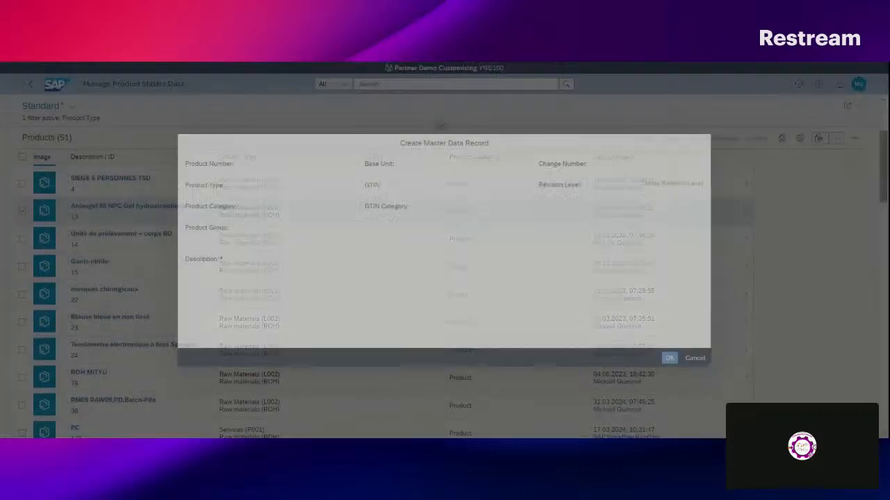
# Give the copied product the number A500-99 and the description Oil pump, and confirm the new master data record
pyautogui.click(288, 175)
pyautogui.write('A500- 99')
pyautogui.click(209, 176)
pyautogui.press('BackSpace')
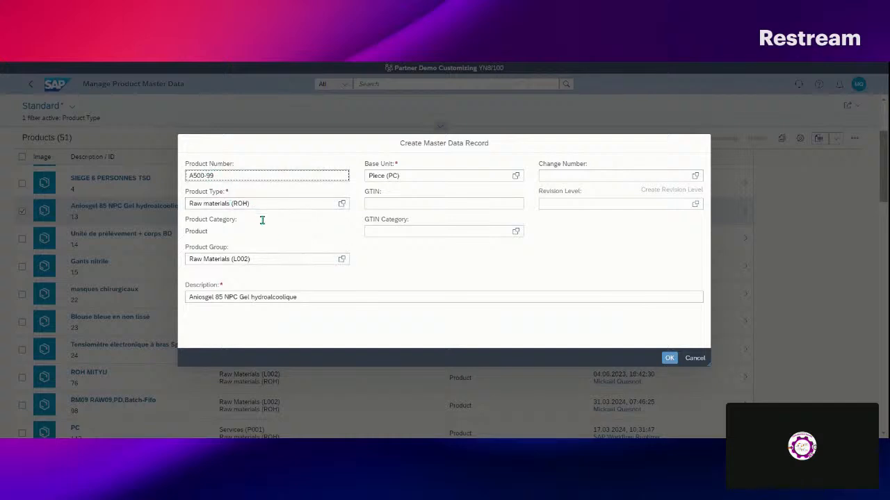
pyautogui.click(573, 66)
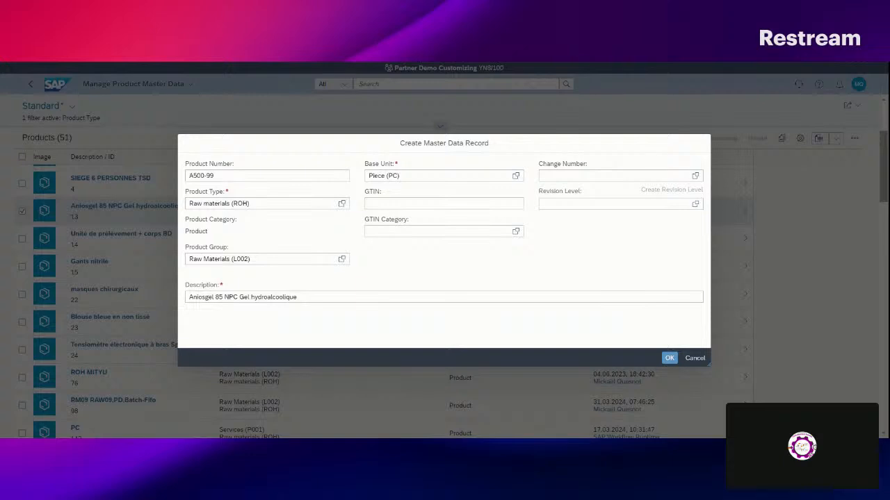
pyautogui.moveTo(318, 300); pyautogui.dragTo(154, 311)
pyautogui.write('Oil pump')
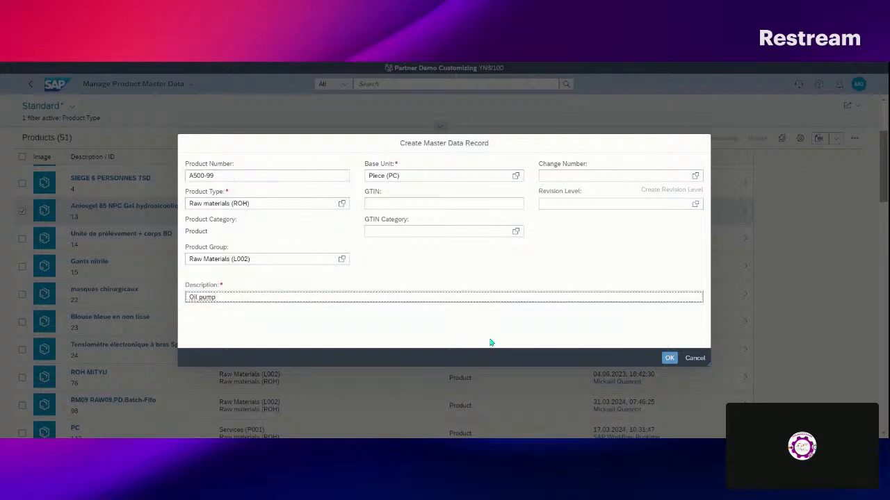
pyautogui.click(668, 358)
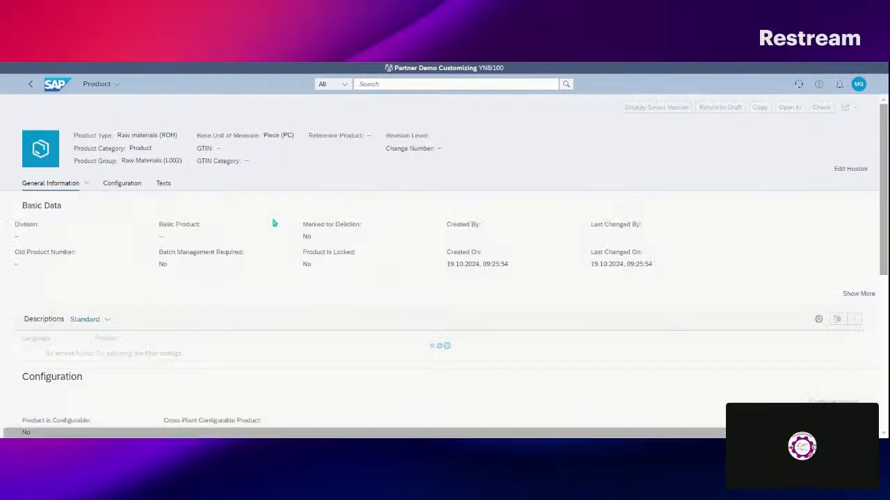
# Replace the product's French description with Oil pump
pyautogui.click(127, 371)
pyautogui.hotkey('ctrl', 'a')
pyautogui.write('Oil pump')
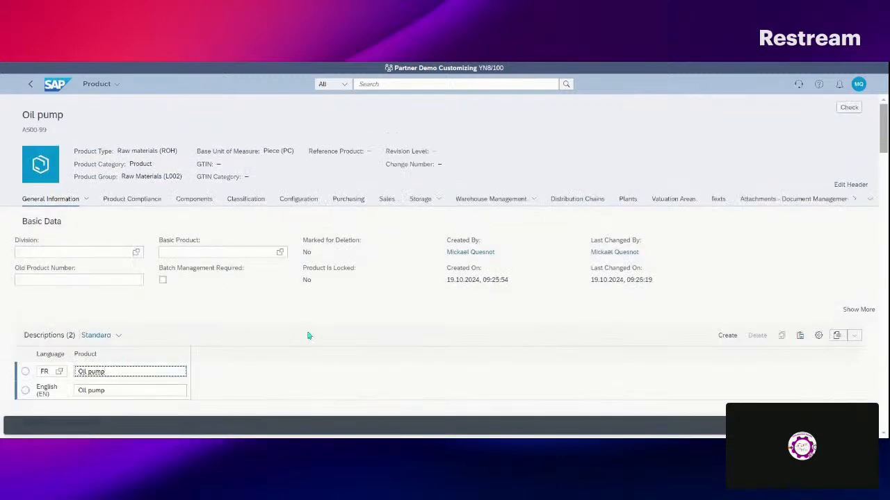
# Expand the basic data and clear the Level of Explicitness for Serial Number
pyautogui.click(859, 309)
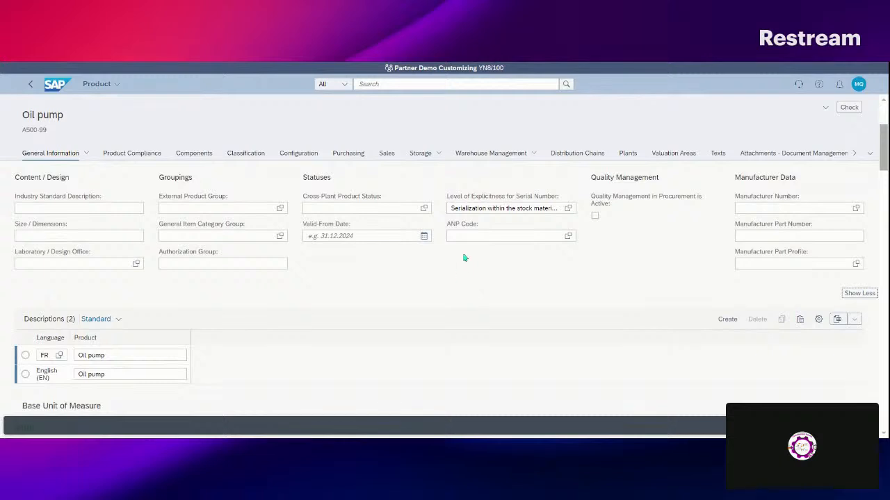
pyautogui.moveTo(454, 208); pyautogui.dragTo(609, 214)
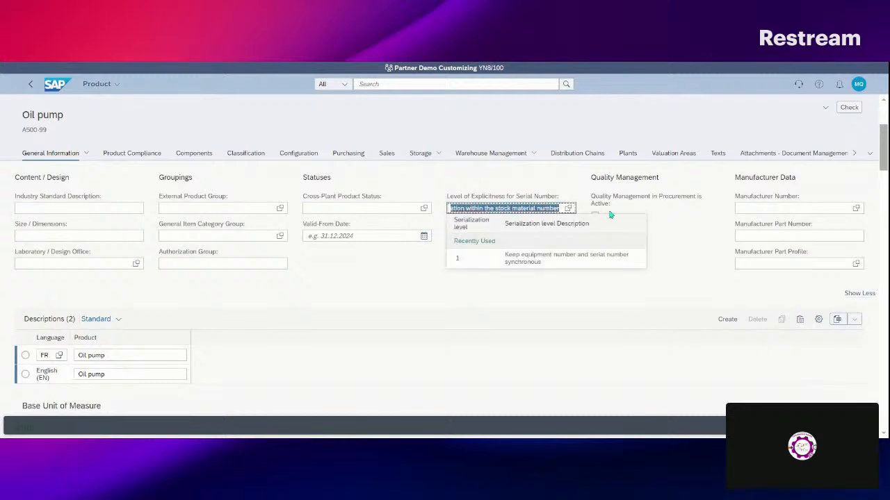
pyautogui.press('BackSpace')
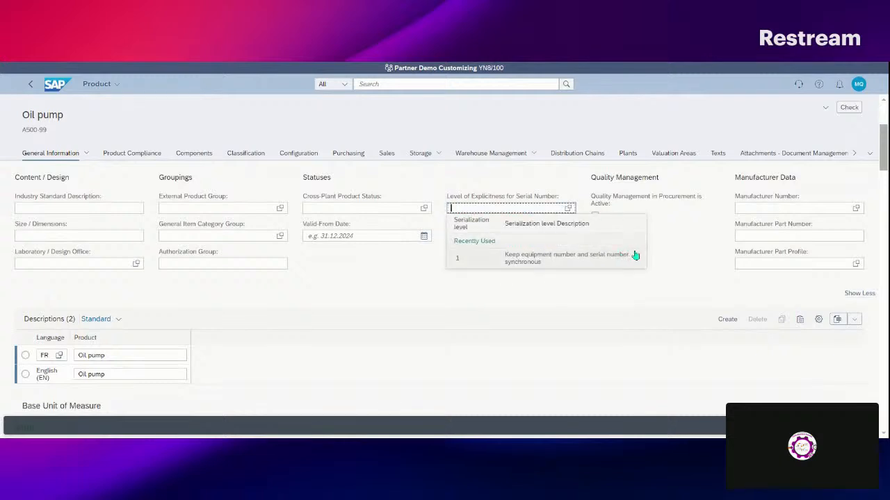
pyautogui.click(623, 308)
# Check the product's distribution chains and plants data, and save the product
pyautogui.scroll(-1, 532, 276)
pyautogui.scroll(-3, 484, 285)
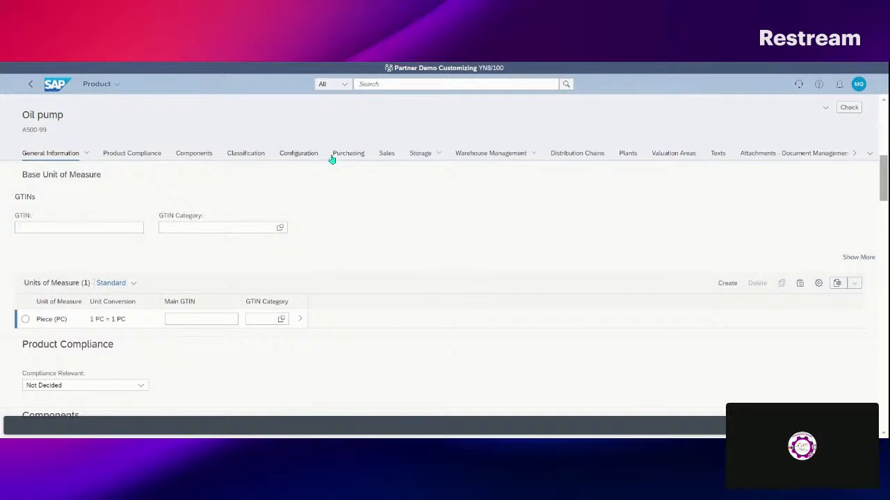
pyautogui.click(563, 155)
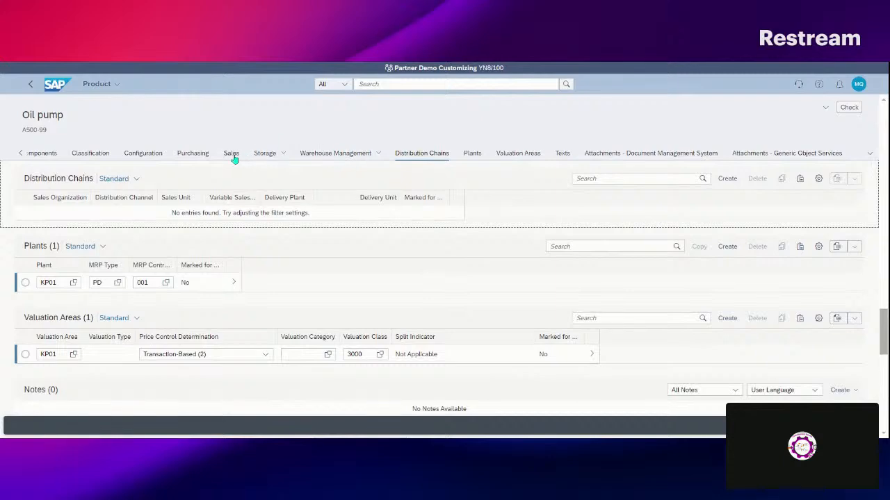
pyautogui.click(475, 153)
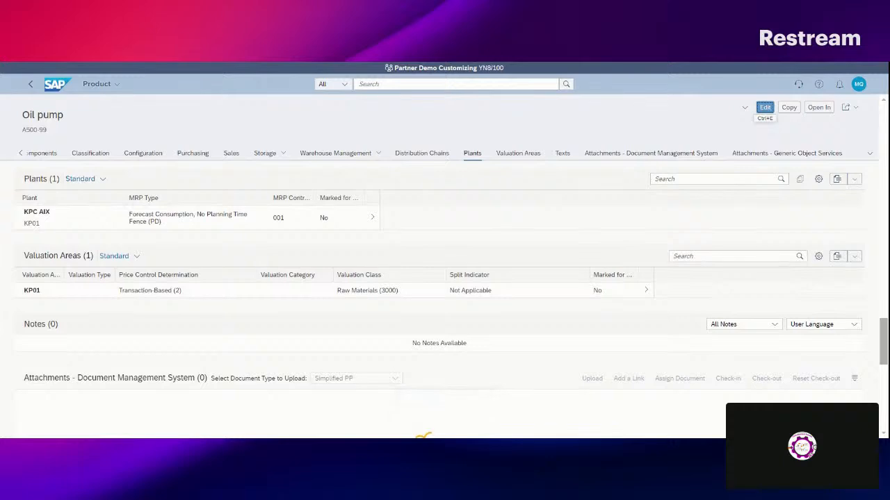
# Return to the home page, search for Manage Purchase Orders and open that app
pyautogui.click(28, 84)
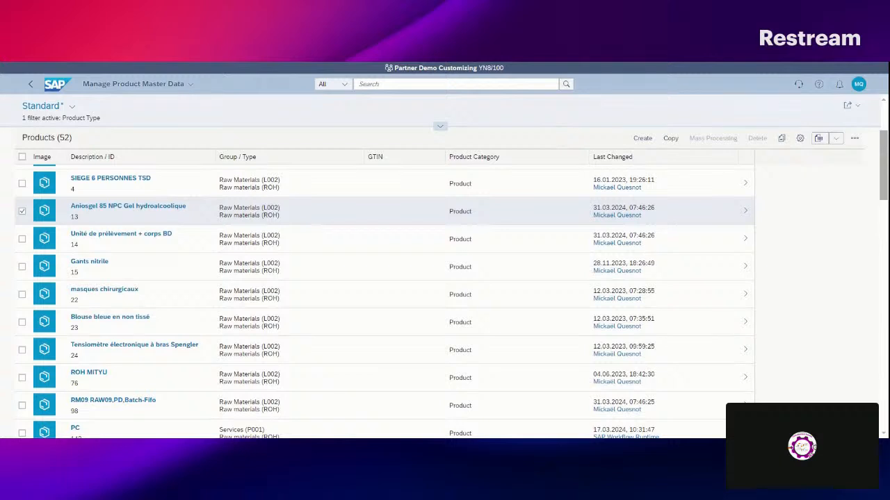
pyautogui.click(55, 88)
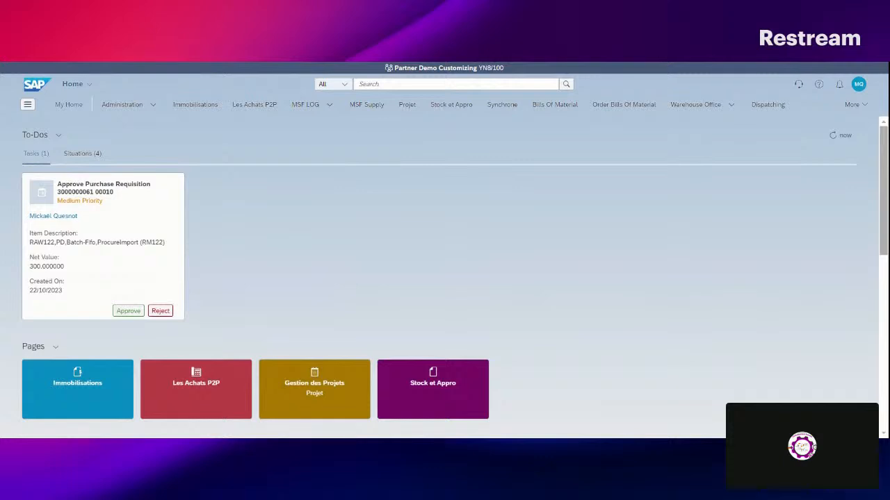
pyautogui.click(441, 84)
pyautogui.hotkey('ctrl', 'v')
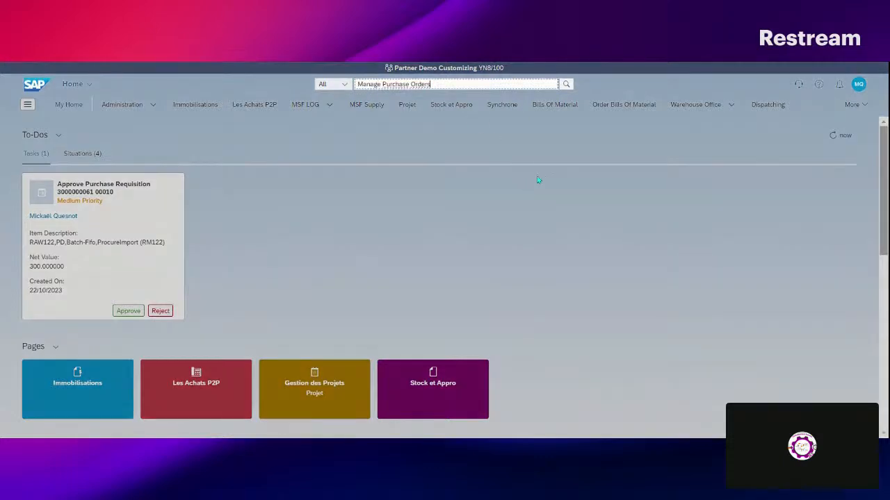
pyautogui.click(447, 123)
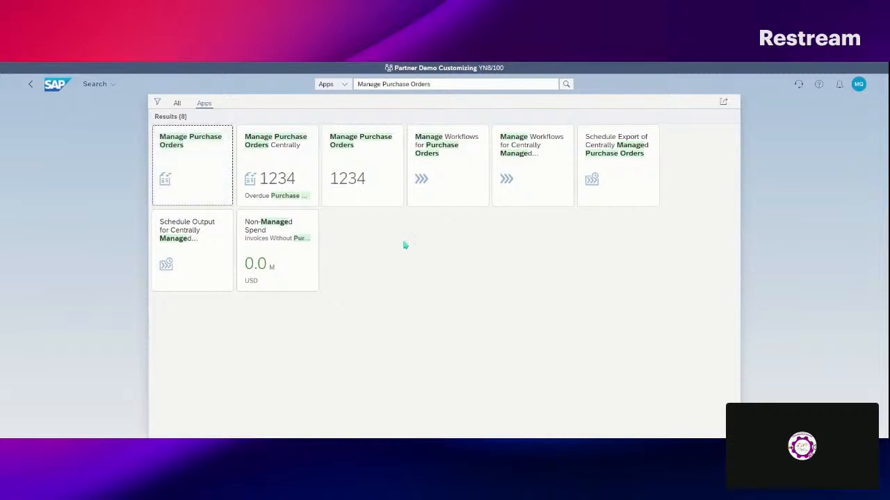
pyautogui.press('Return')
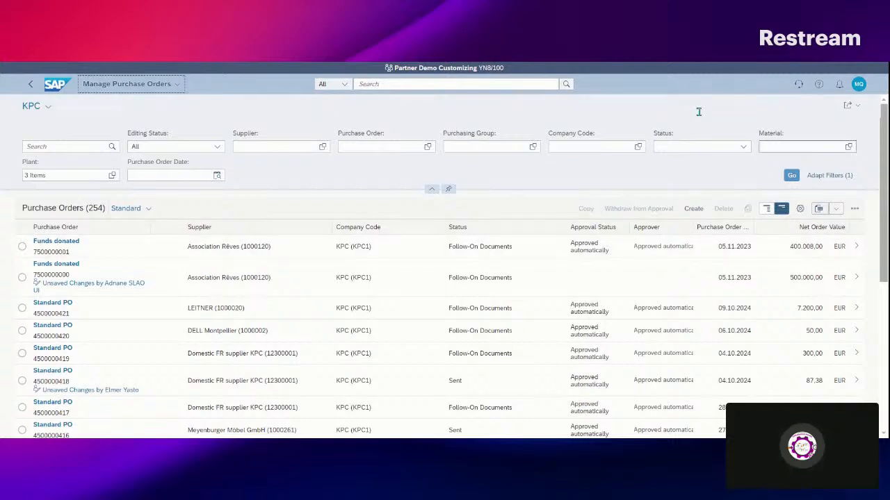
# Create a new standard purchase order and choose EFT Parts as its supplier
pyautogui.click(22, 307)
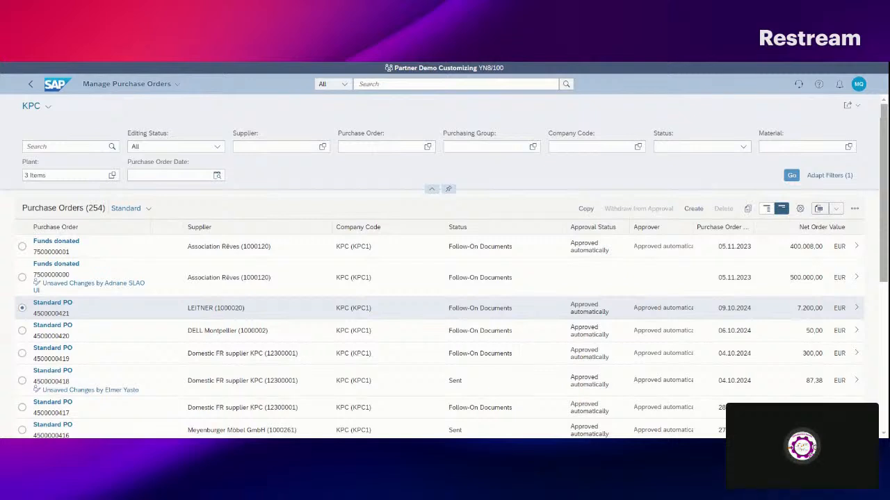
pyautogui.click(693, 209)
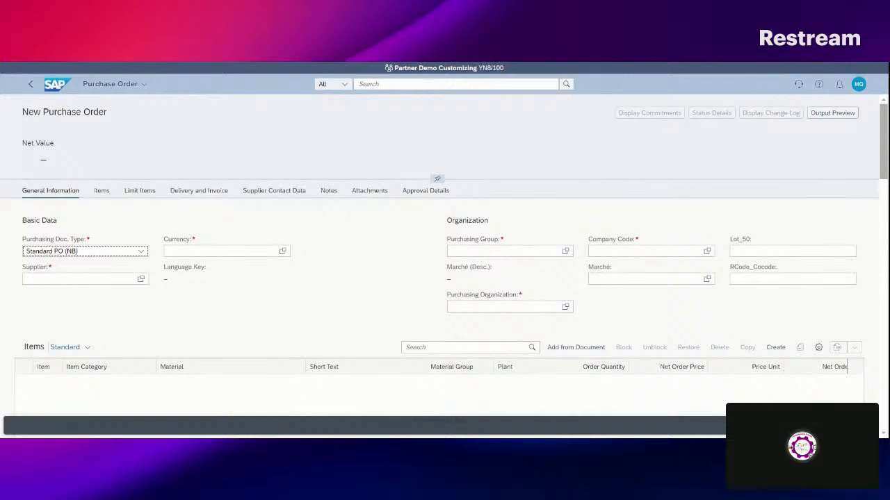
pyautogui.click(88, 279)
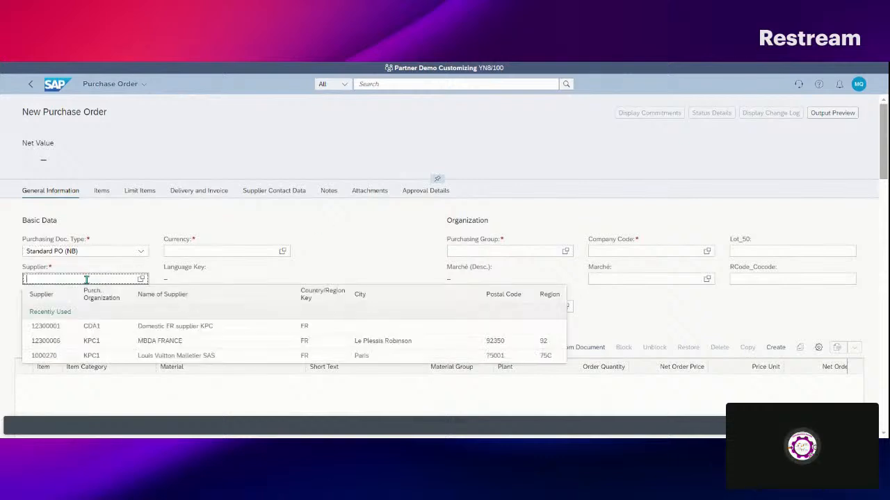
pyautogui.write('T')
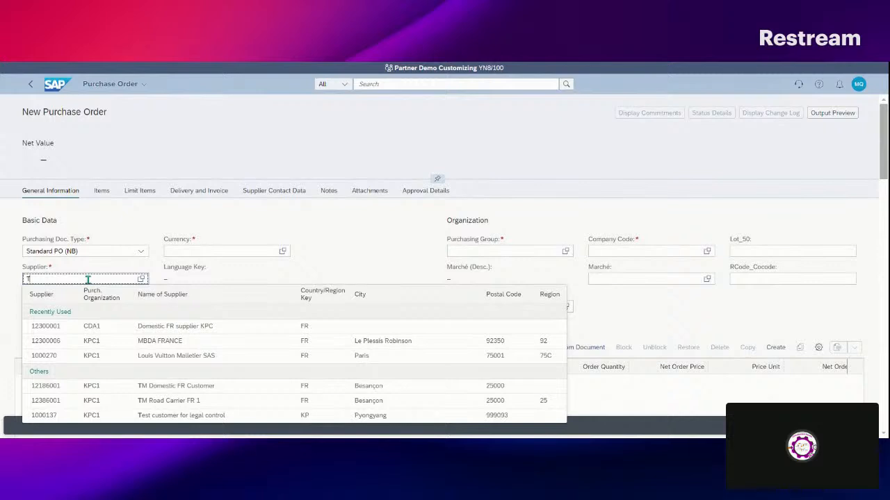
pyautogui.write('-5')
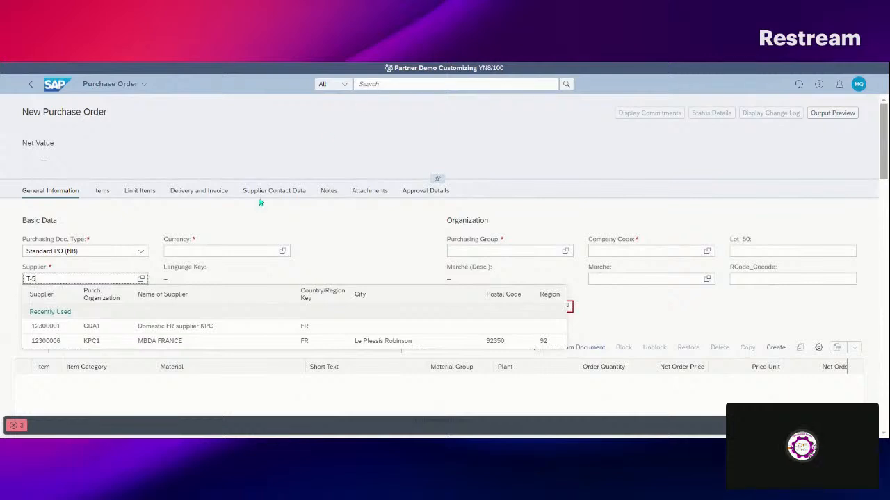
pyautogui.moveTo(49, 279); pyautogui.dragTo(1, 303)
pyautogui.hotkey('ctrl', 'v')
pyautogui.press('BackSpace')
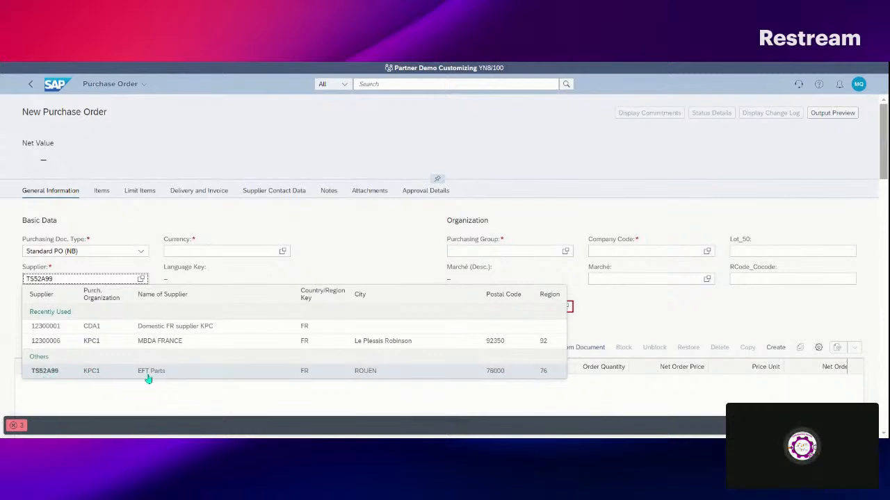
pyautogui.hotkey('ctrl', 'a')
pyautogui.write('EFT')
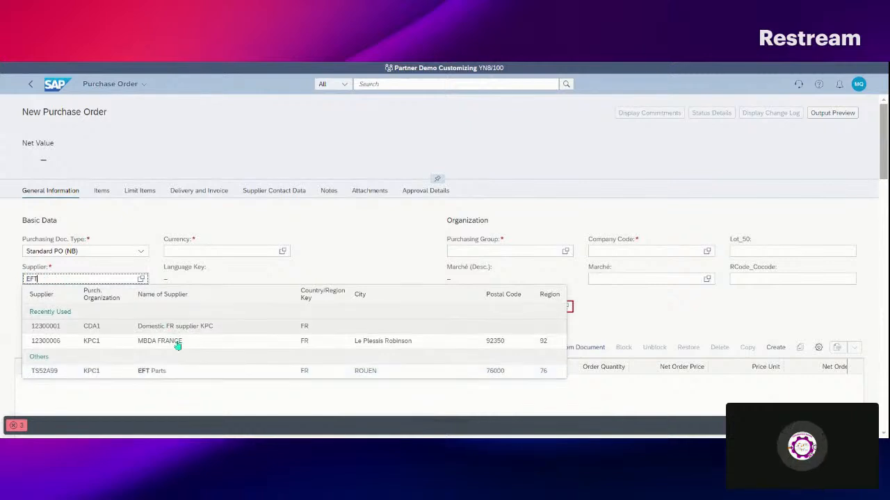
pyautogui.click(167, 376)
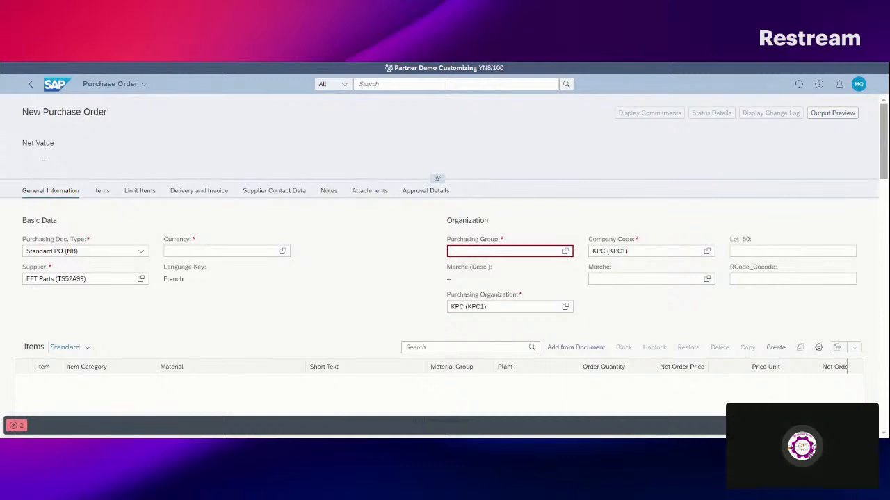
# Reselect EFT Parts from the recently used suppliers for the purchase order
pyautogui.click(103, 279)
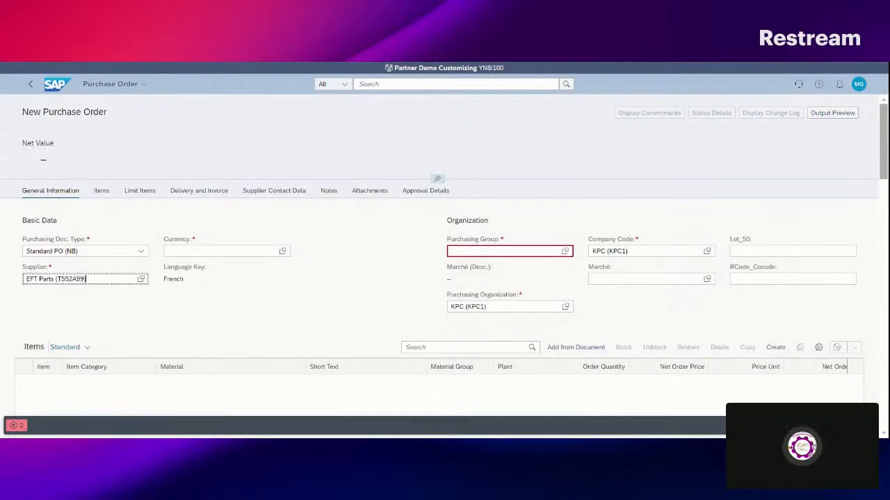
pyautogui.moveTo(91, 280); pyautogui.dragTo(3, 291)
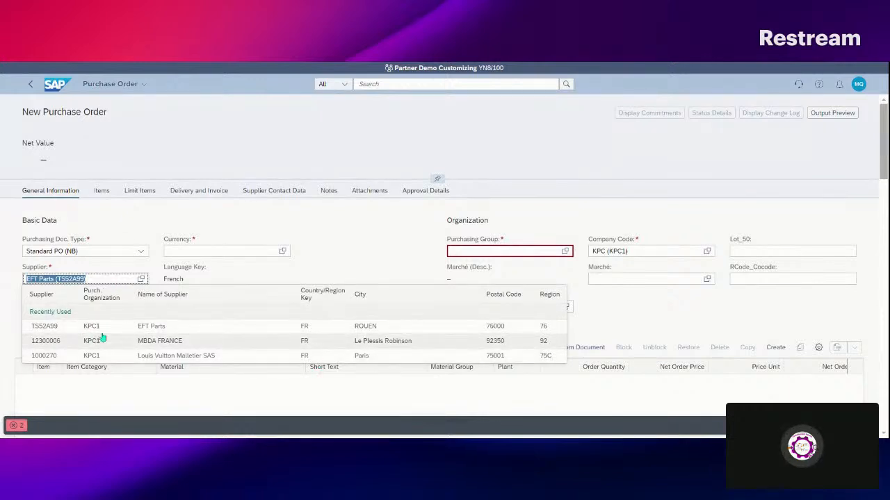
pyautogui.click(133, 327)
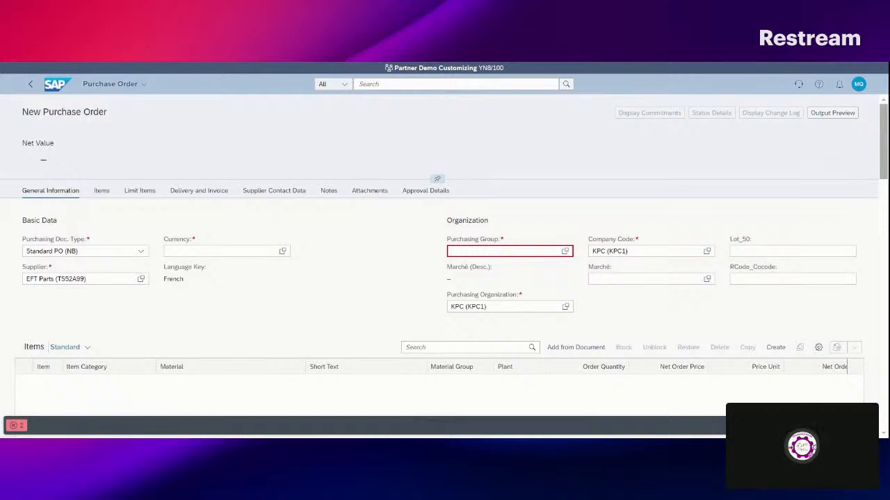
# Set the purchase order's purchasing group to KPC Purchasing (KPC) and its currency to EUR
pyautogui.click(565, 251)
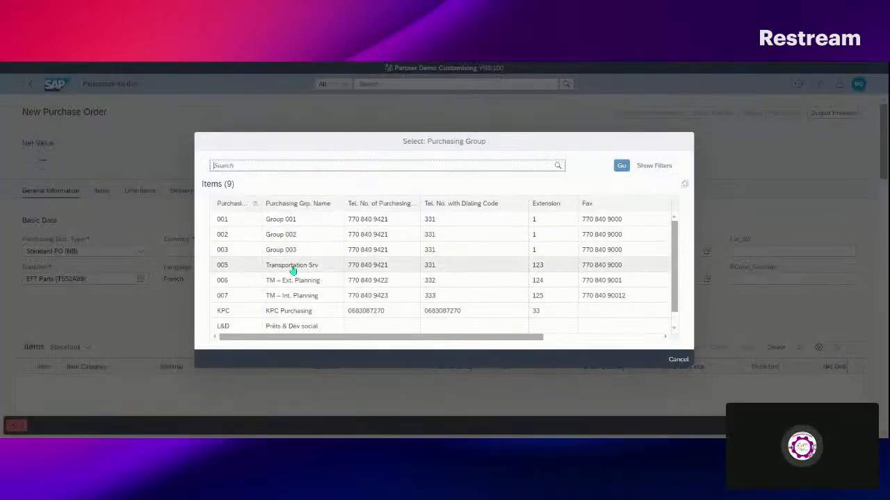
pyautogui.scroll(-1, 308, 314)
pyautogui.click(306, 296)
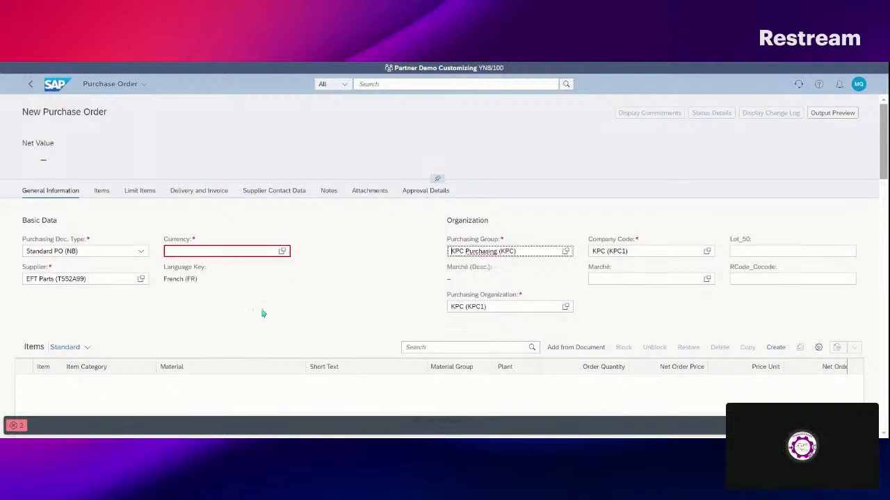
pyautogui.click(235, 252)
pyautogui.write('EUR')
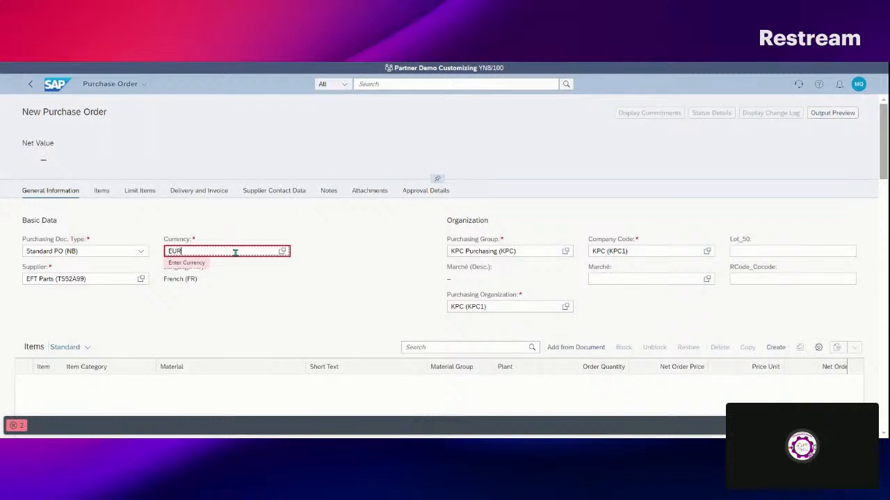
pyautogui.press('Return')
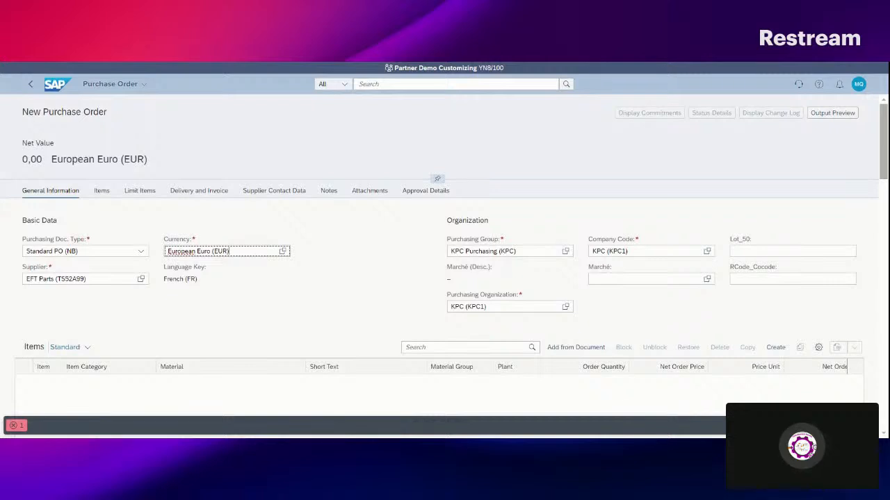
pyautogui.click(520, 62)
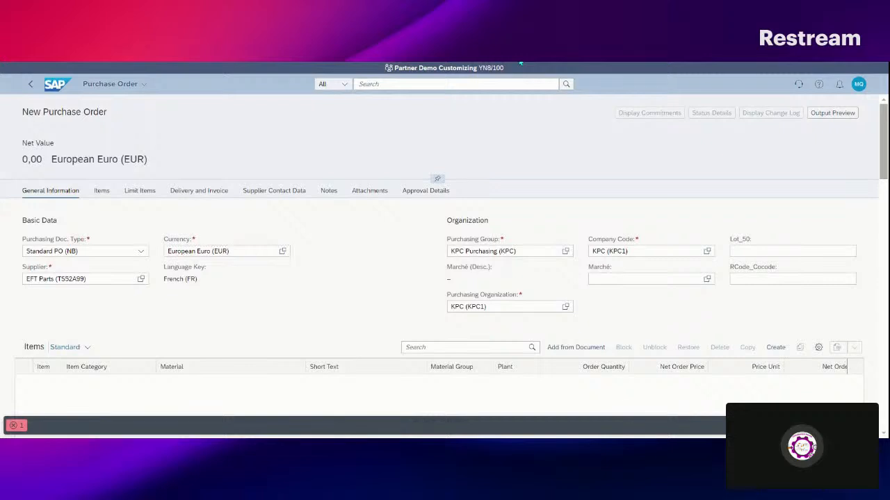
pyautogui.click(237, 251)
pyautogui.click(516, 64)
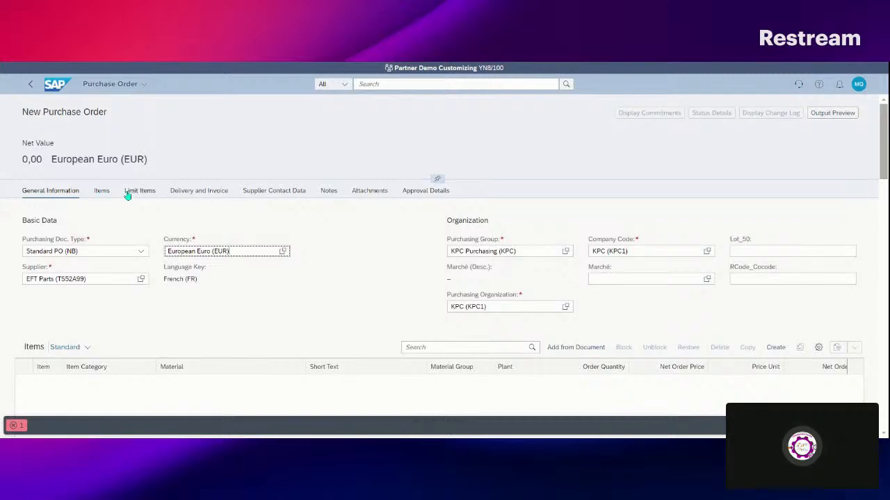
# Add a standard item to the purchase order with material A500-99, Oil pump
pyautogui.click(101, 192)
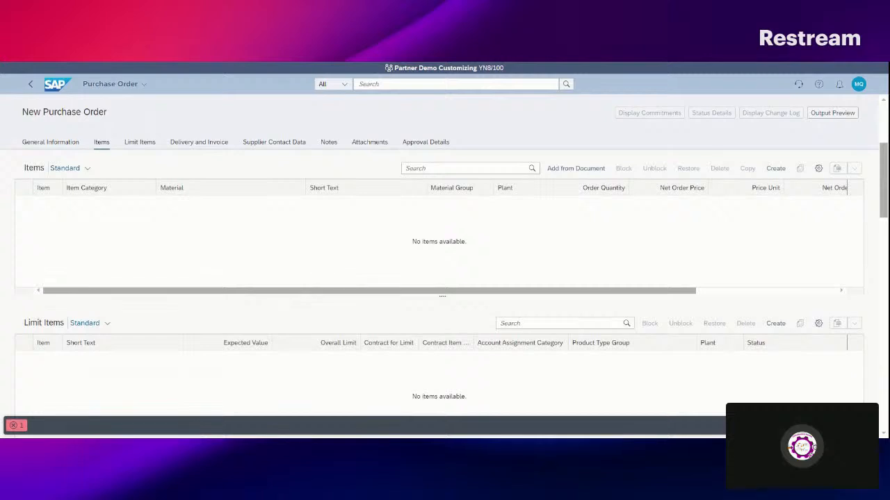
pyautogui.click(278, 169)
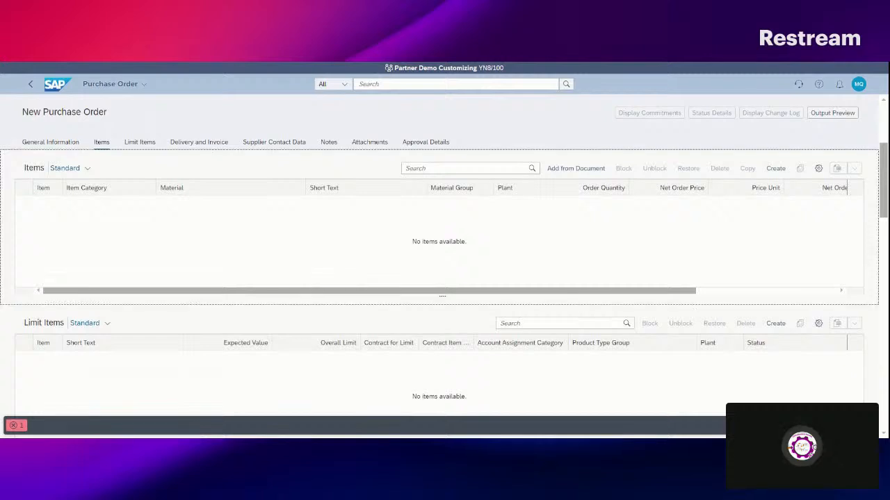
pyautogui.click(775, 168)
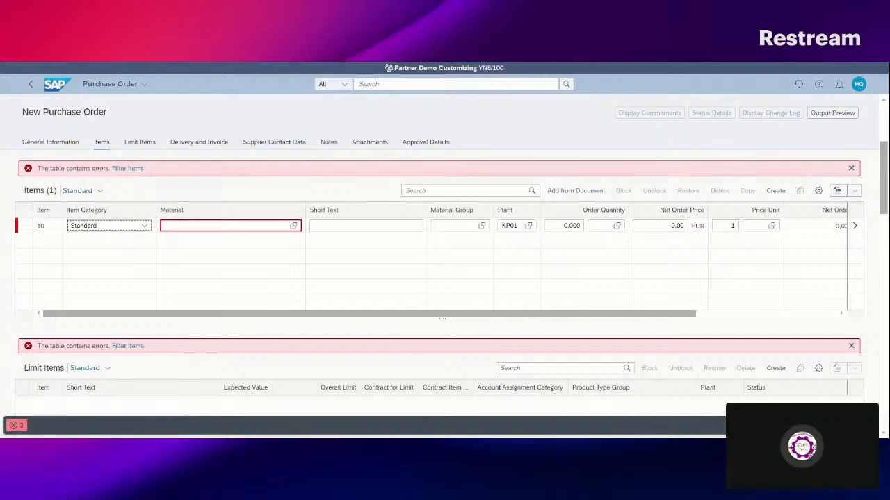
pyautogui.click(193, 226)
pyautogui.write('A')
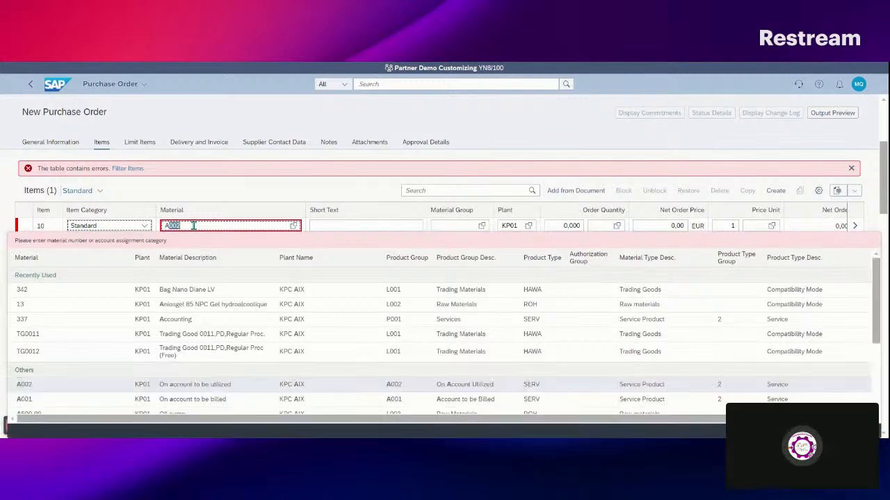
pyautogui.write('500-99')
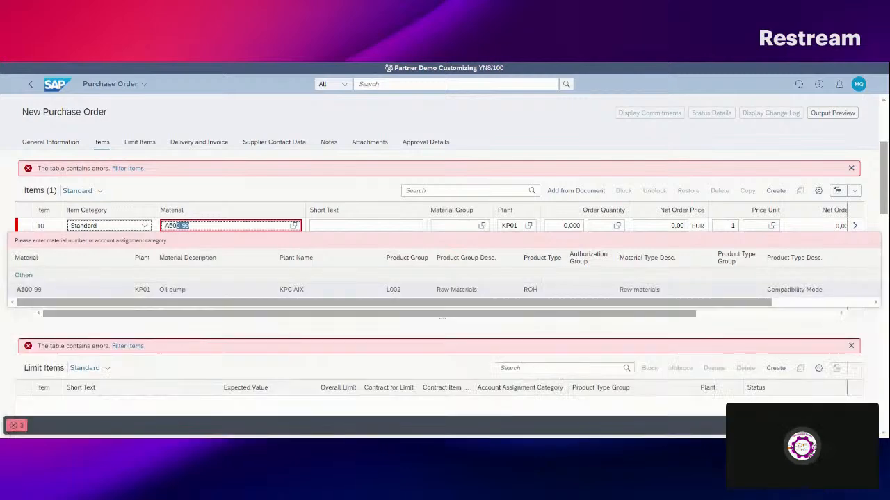
pyautogui.click(206, 294)
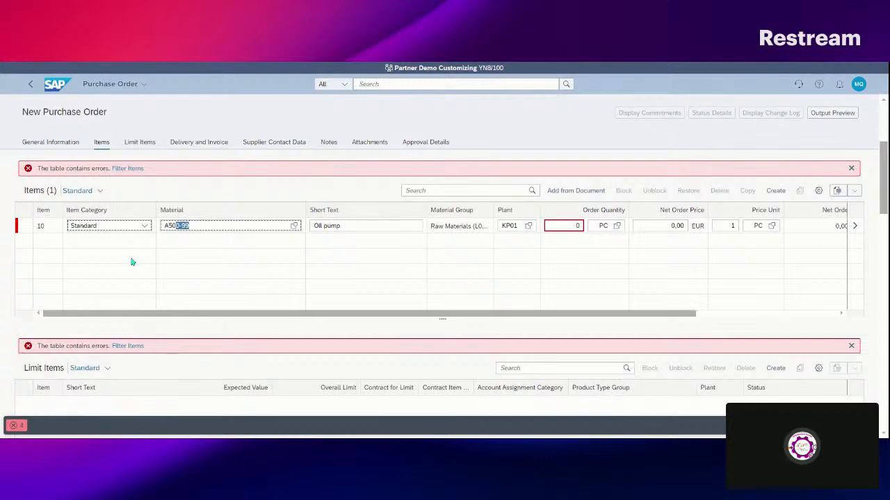
pyautogui.click(202, 226)
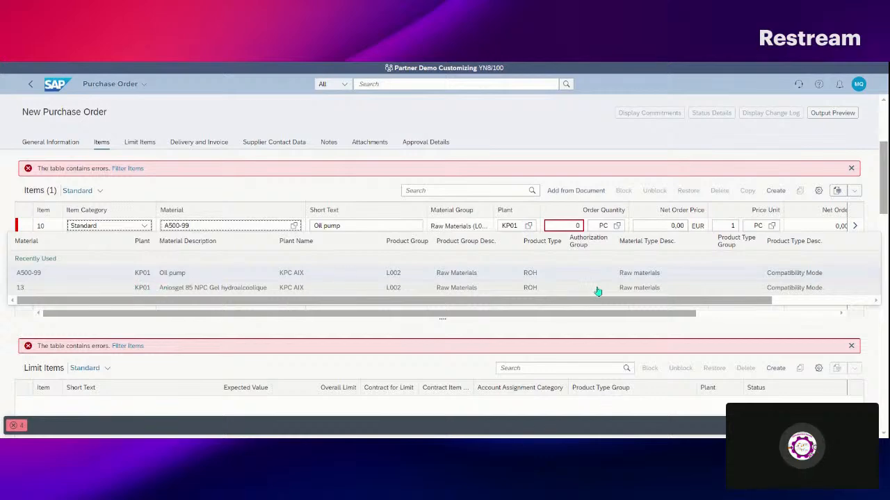
pyautogui.click(163, 276)
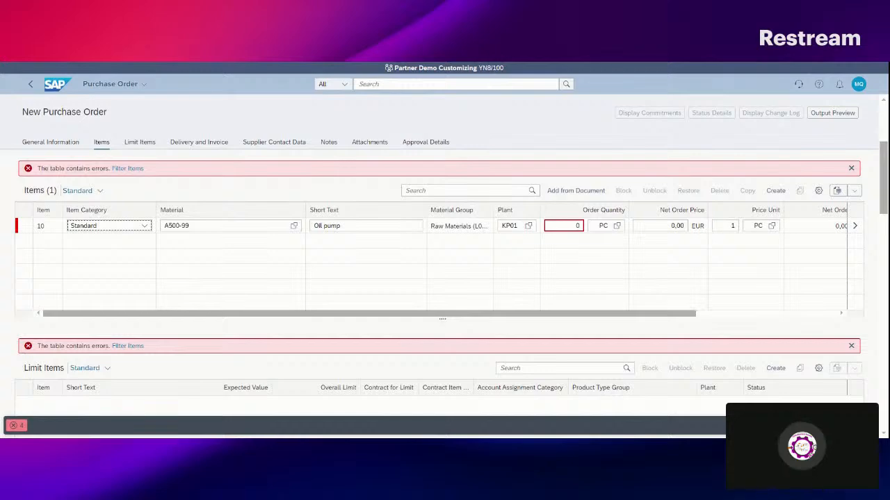
# Set the oil pump item's order quantity to 100 and its net order price to 52 EUR
pyautogui.click(562, 225)
pyautogui.press('BackSpace')
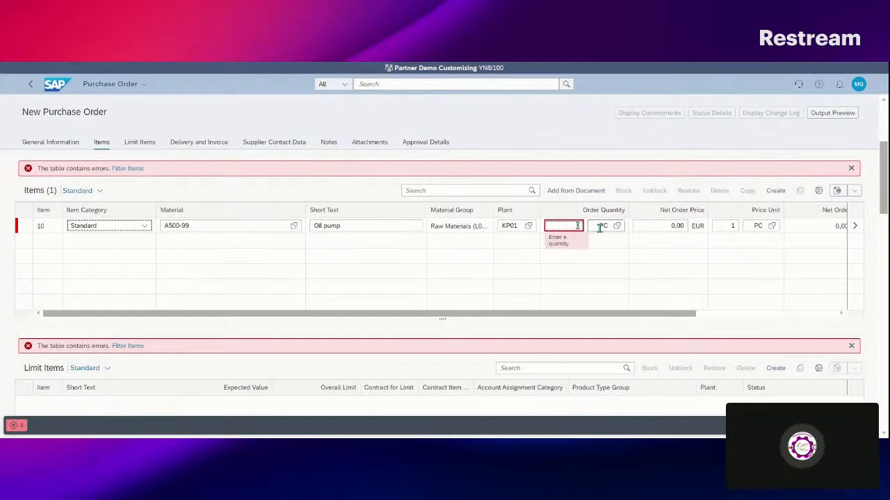
pyautogui.write('100')
pyautogui.press('Return')
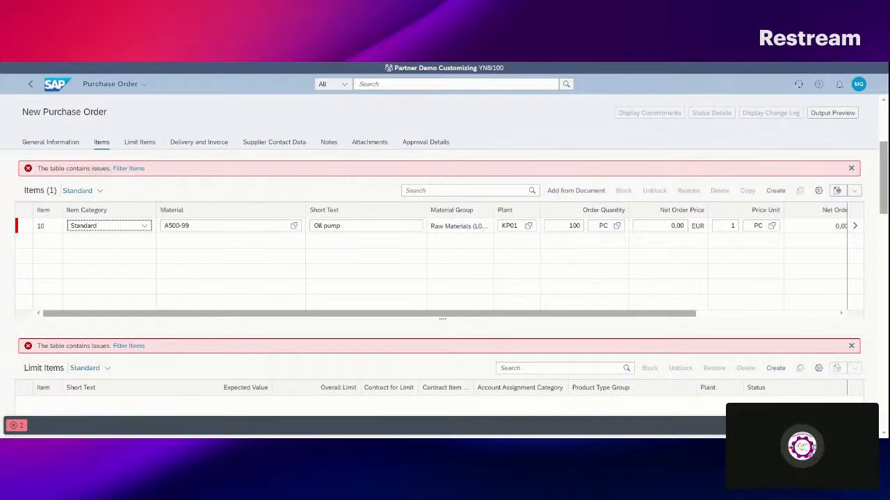
pyautogui.click(659, 226)
pyautogui.click(715, 242)
pyautogui.click(675, 225)
pyautogui.write('52')
pyautogui.press('Return')
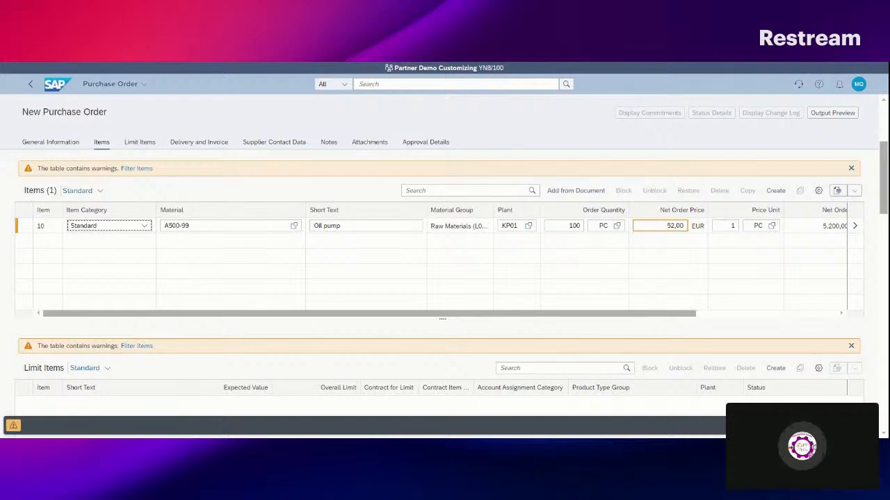
# Open the details of item 10 and set the delivery date of its first schedule line to 10.12.2024
pyautogui.click(855, 227)
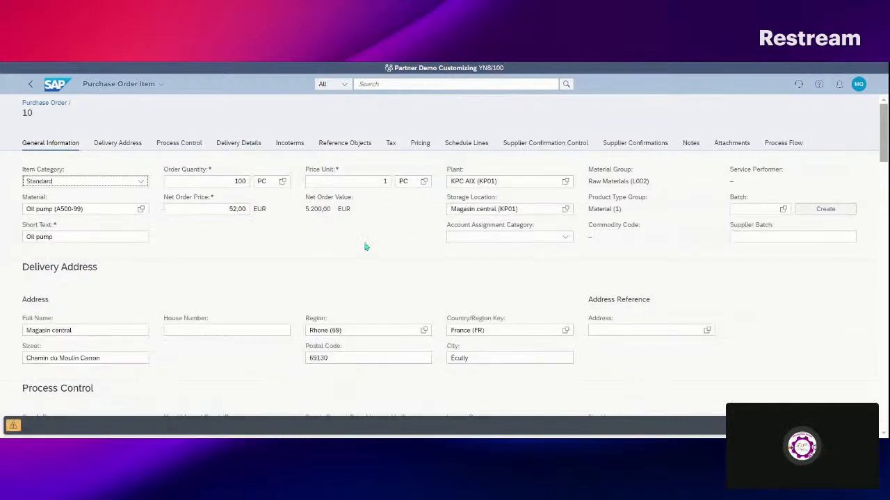
pyautogui.click(478, 145)
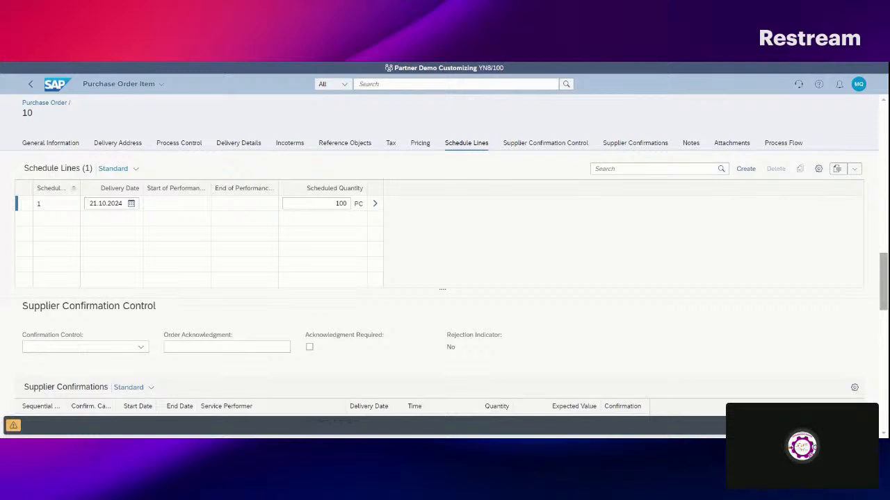
pyautogui.click(131, 208)
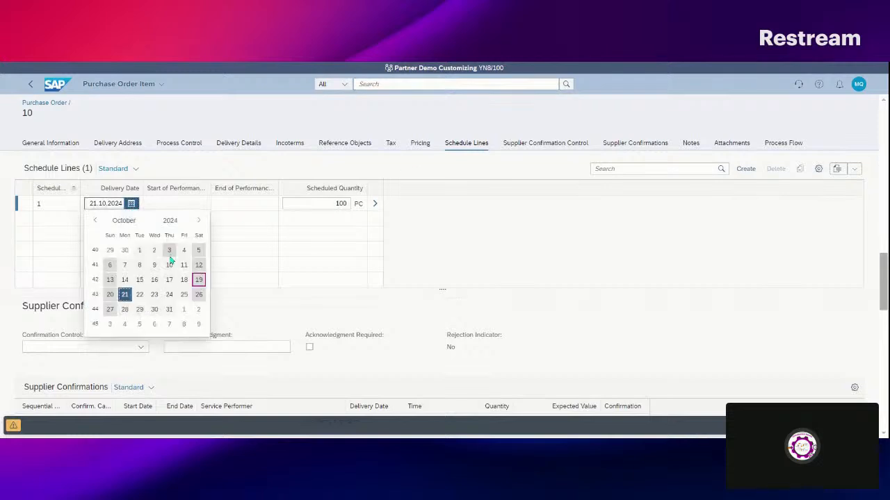
pyautogui.click(199, 222)
pyautogui.click(199, 222)
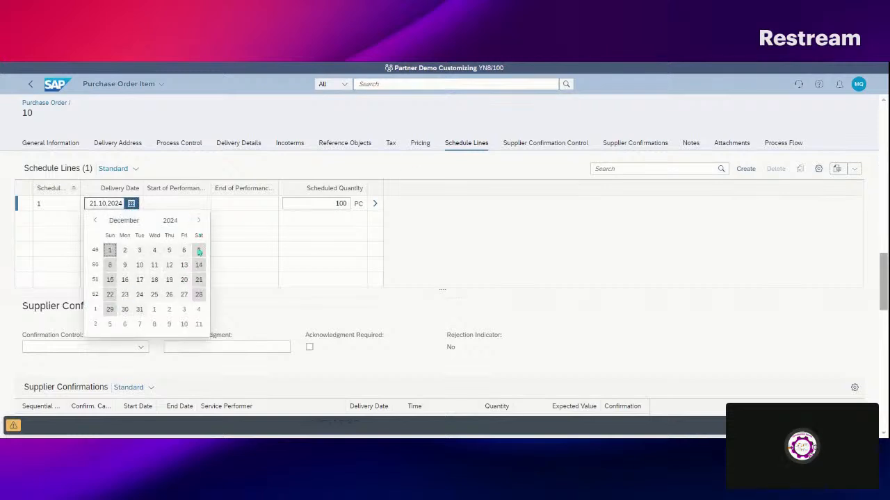
pyautogui.click(139, 265)
pyautogui.click(429, 64)
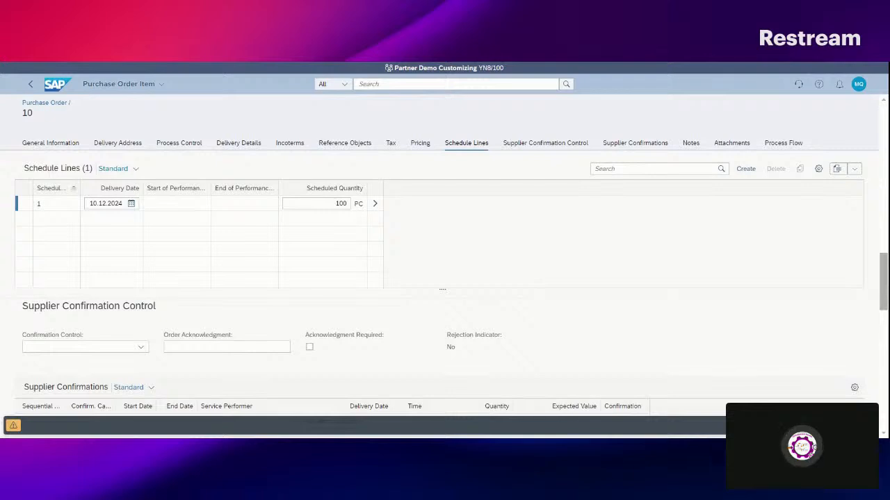
pyautogui.click(122, 204)
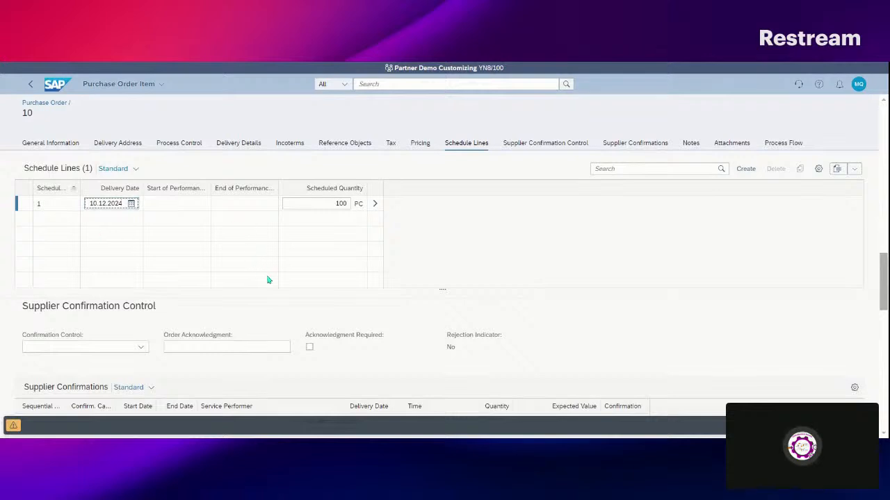
# Add a second schedule line to item 10 with delivery date 30.10.2024 and a scheduled quantity of 50 PC
pyautogui.click(744, 170)
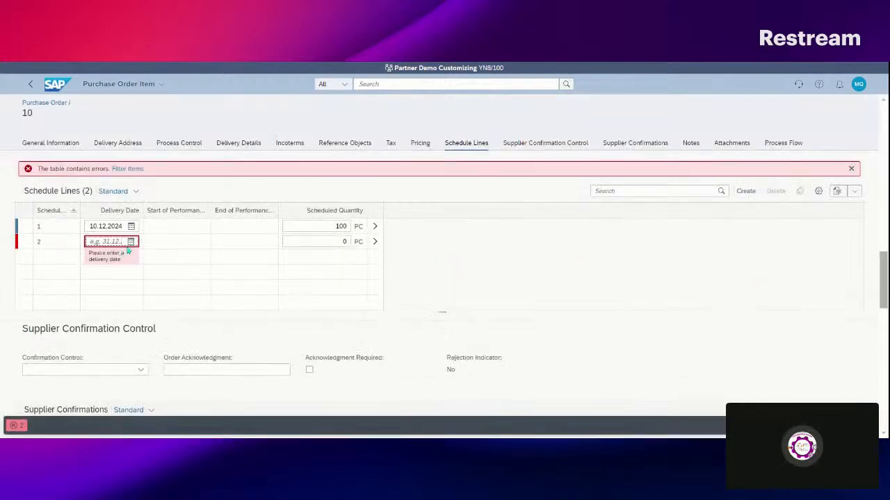
pyautogui.click(131, 242)
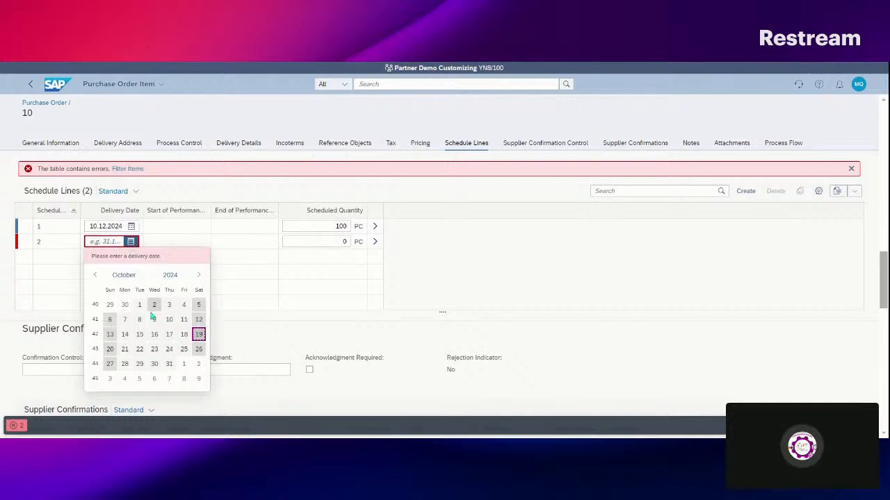
pyautogui.click(155, 363)
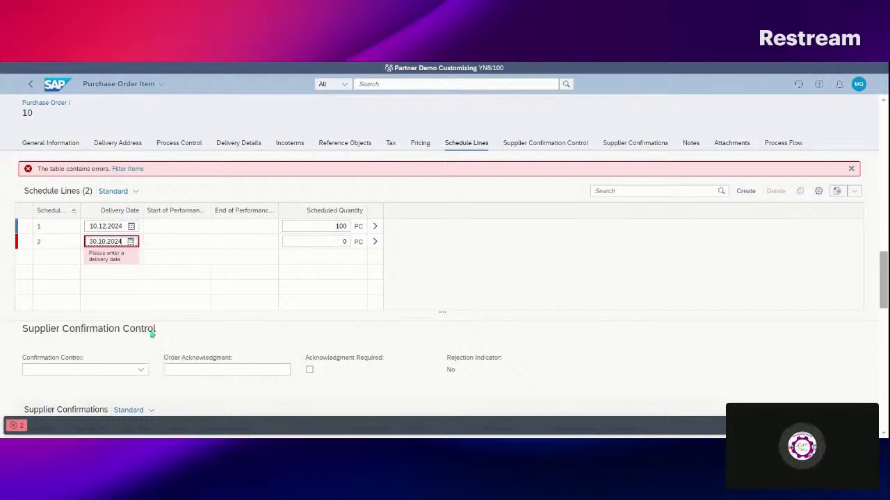
pyautogui.click(332, 241)
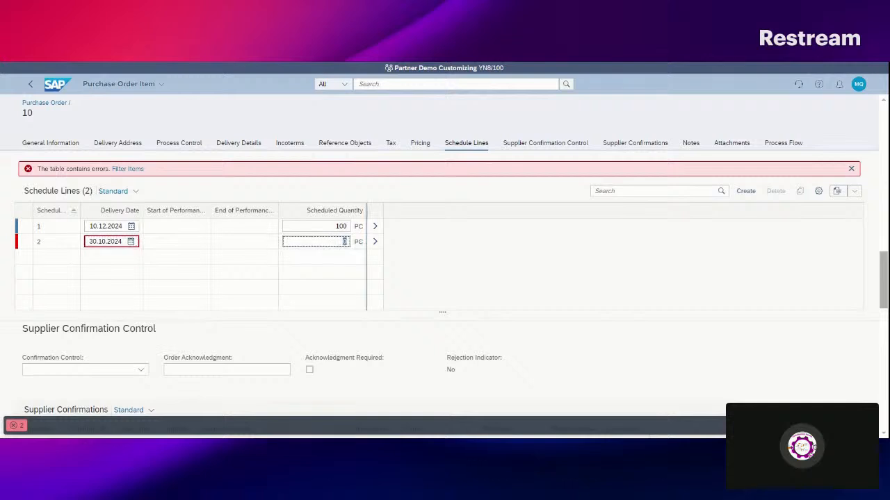
pyautogui.write('50')
# Set the scheduled quantity of the first schedule line, due 10.12.2024, to 50 PC
pyautogui.click(337, 226)
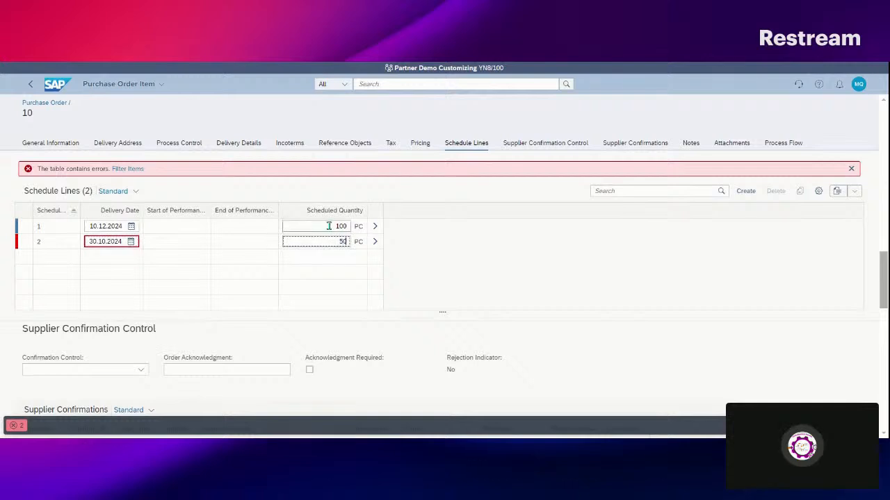
pyautogui.write('50')
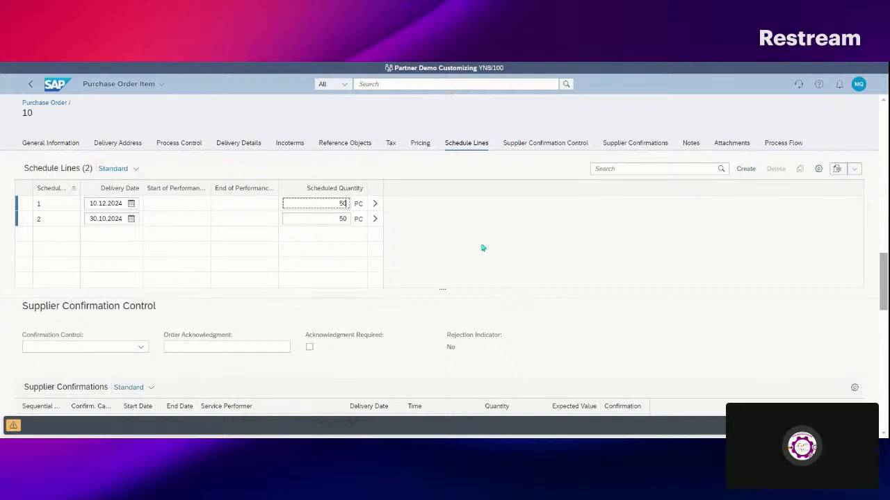
pyautogui.click(506, 258)
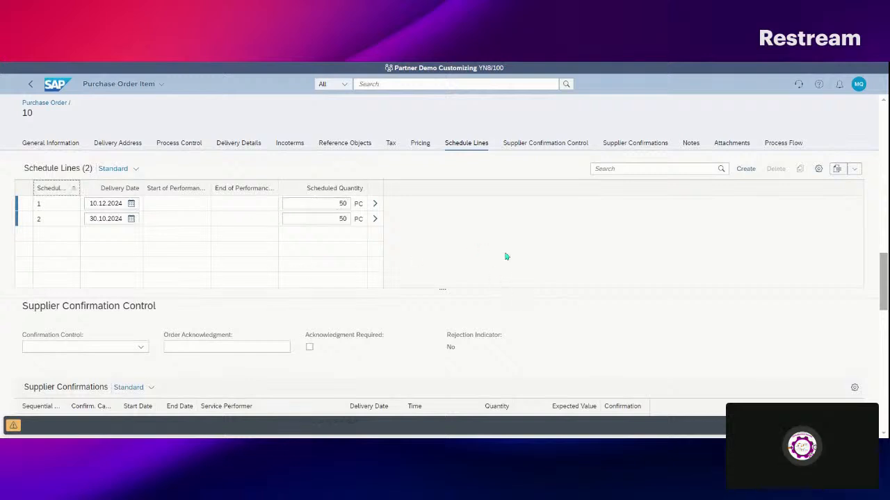
# Apply the changes to item 10, create the purchase order and highlight its document number
pyautogui.click(853, 426)
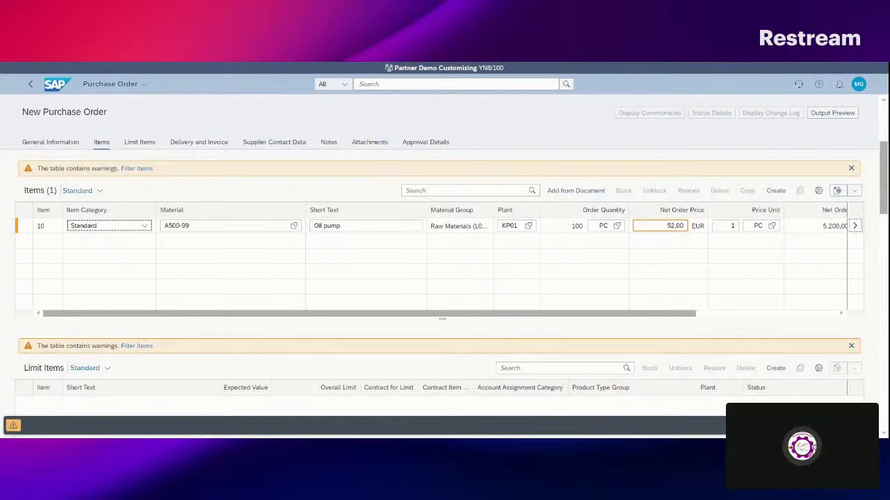
pyautogui.click(854, 226)
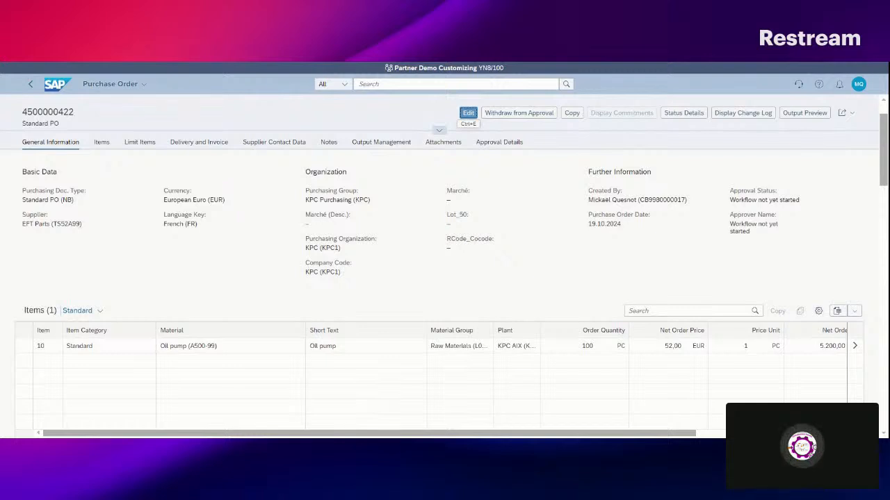
pyautogui.doubleClick(56, 113)
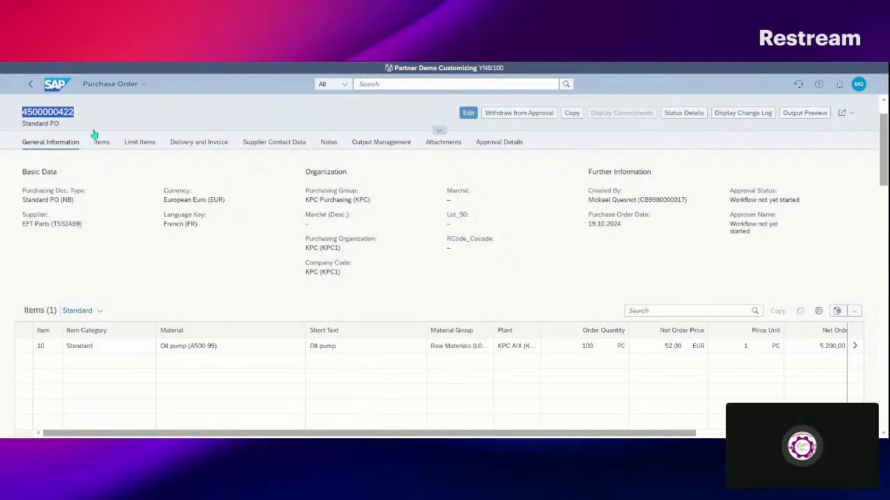
# Go back to the purchase orders list, filter it by today's purchase order date, and return to the home page
pyautogui.click(31, 83)
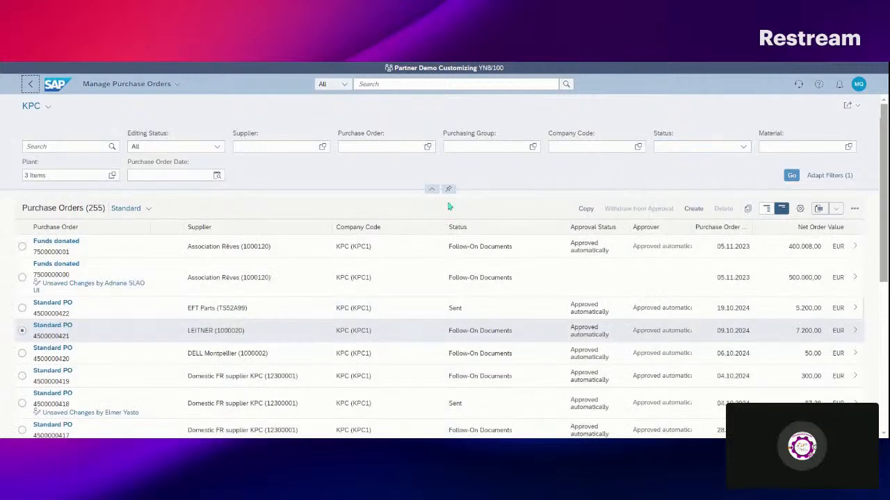
pyautogui.click(216, 176)
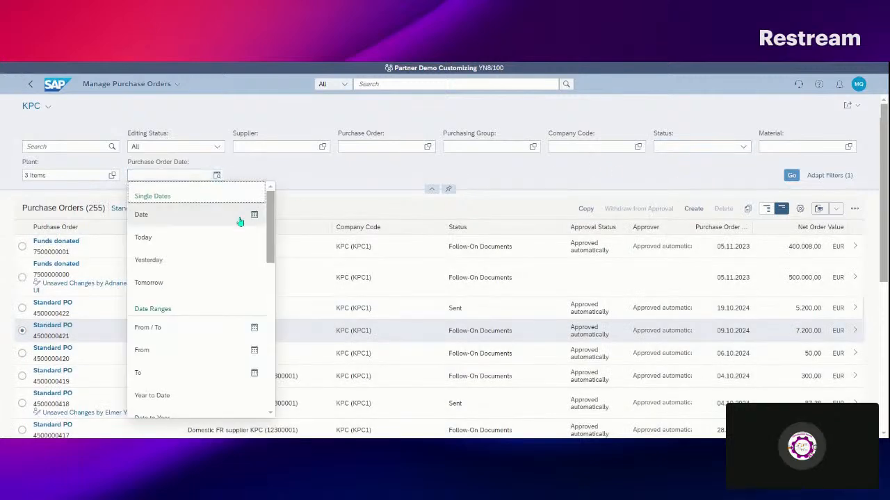
pyautogui.click(182, 236)
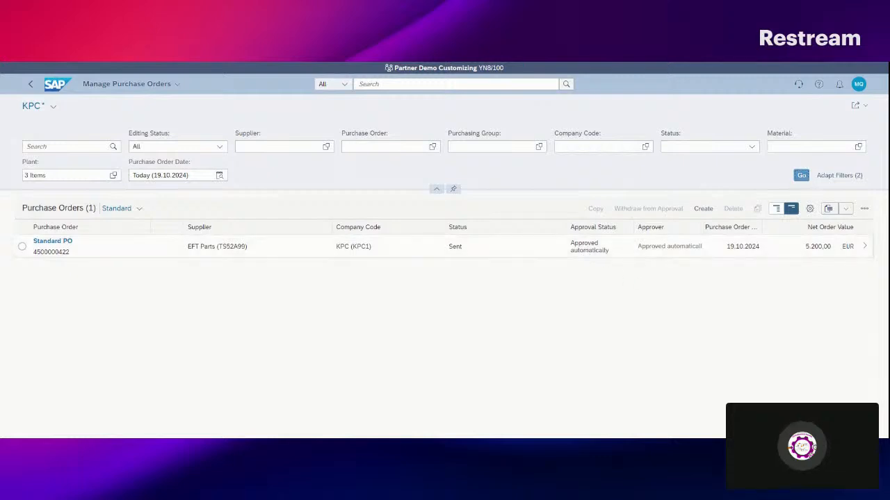
pyautogui.click(52, 84)
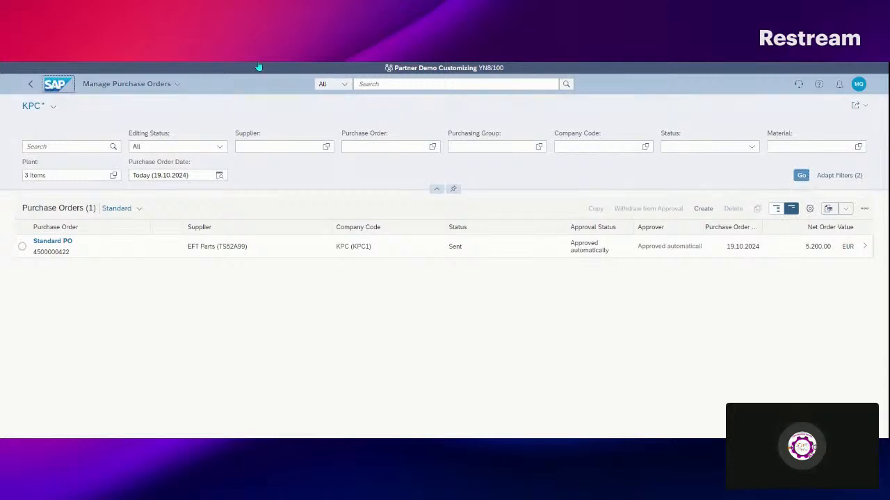